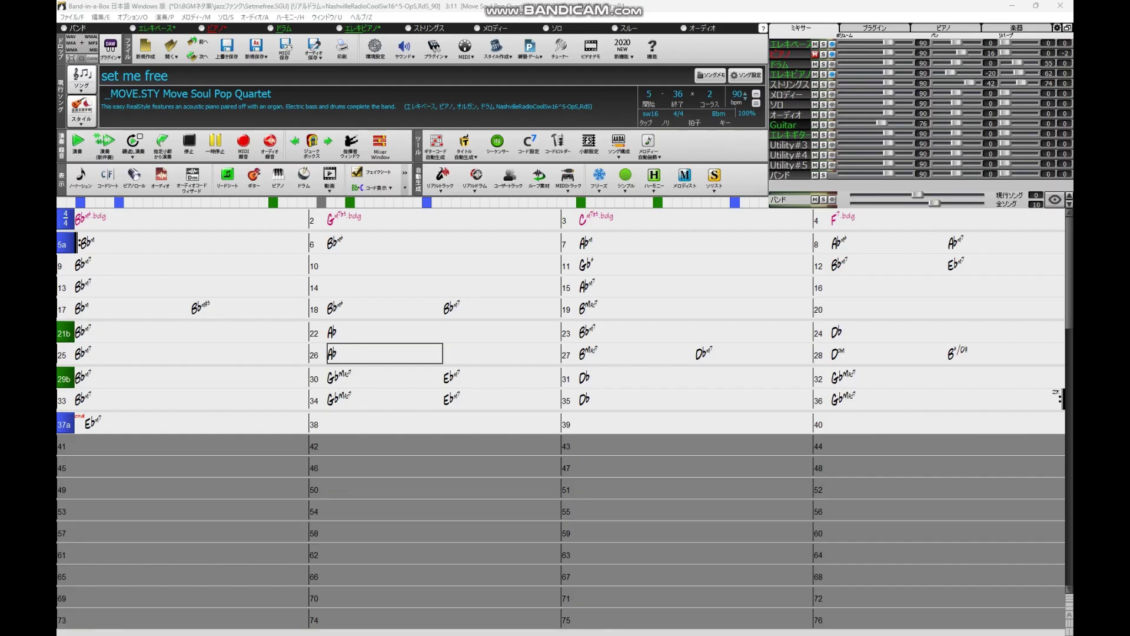
# - Assign substitute RealTrack 1230 (electric piano solo, smooth jazz cool, Sw75 chorus) to the electric piano track and generate it, including the frozen guitar part
pyautogui.rightClick(791, 74)
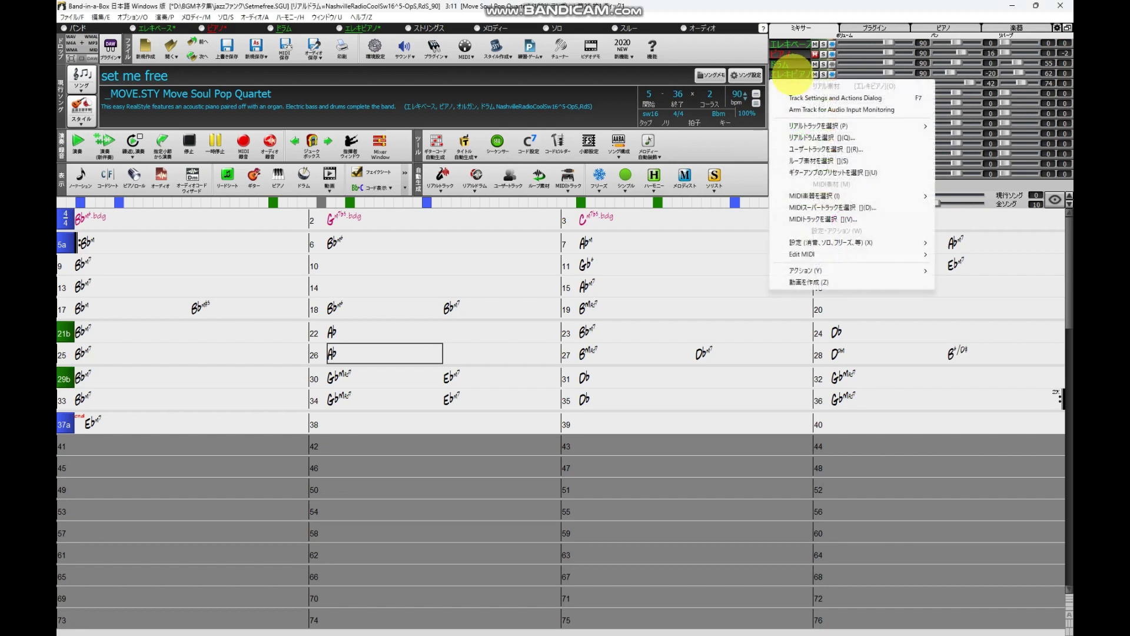
pyautogui.moveTo(815, 126)
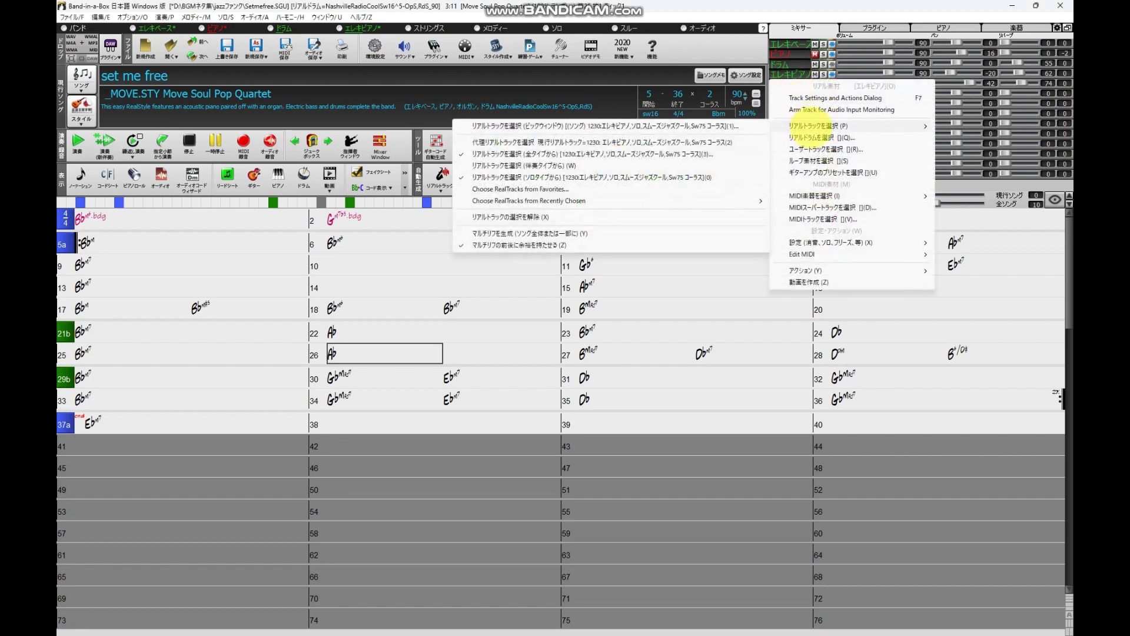
pyautogui.click(678, 141)
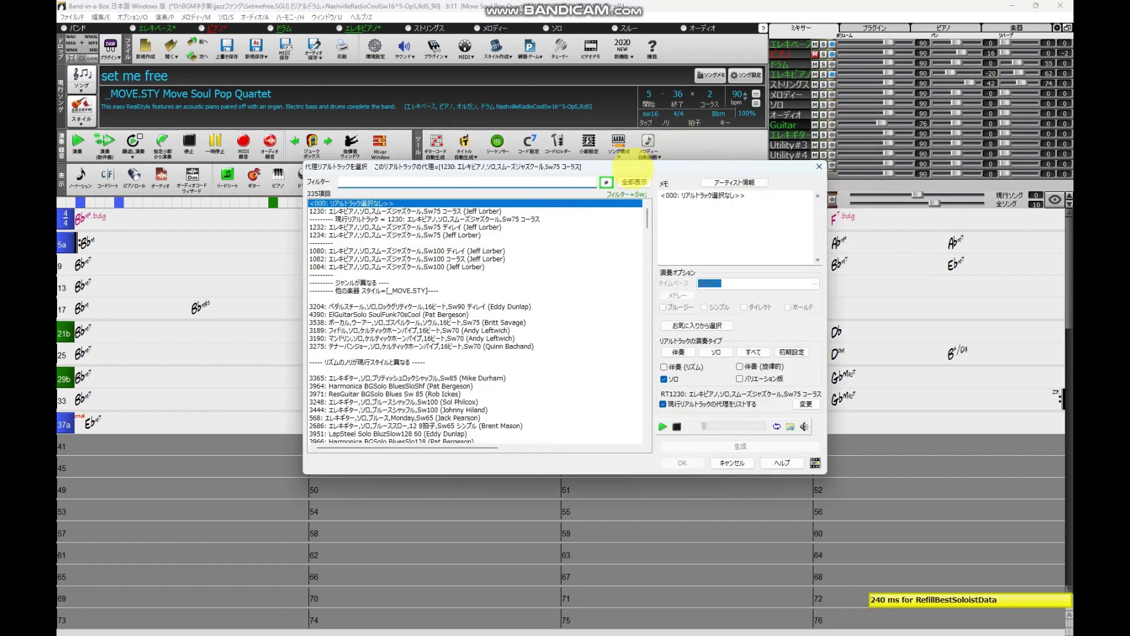
pyautogui.click(419, 211)
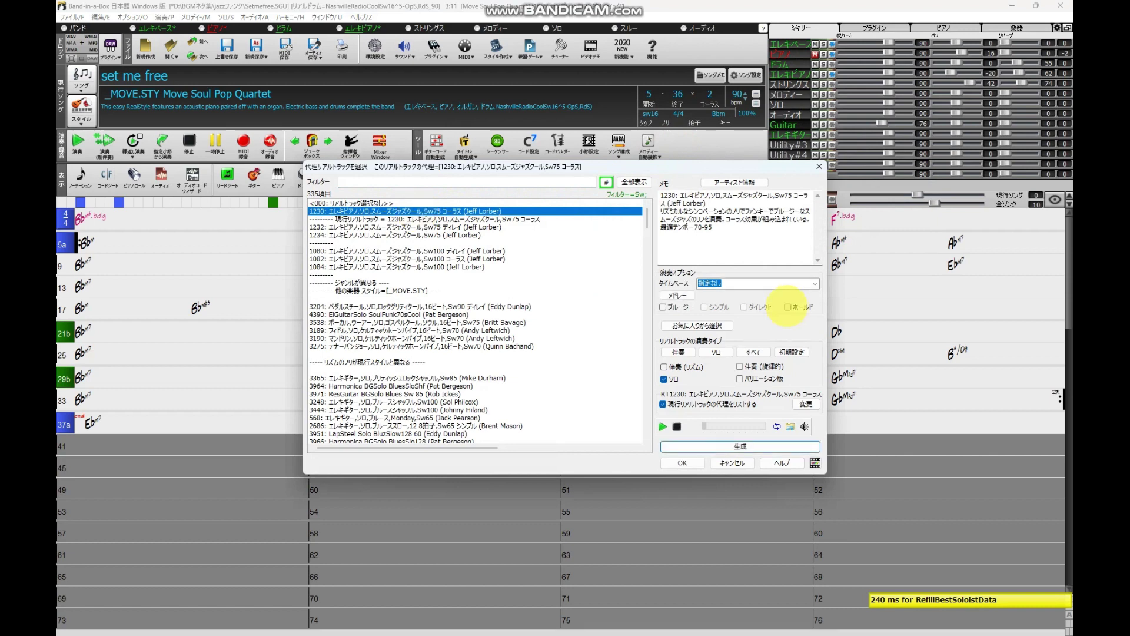
pyautogui.click(729, 447)
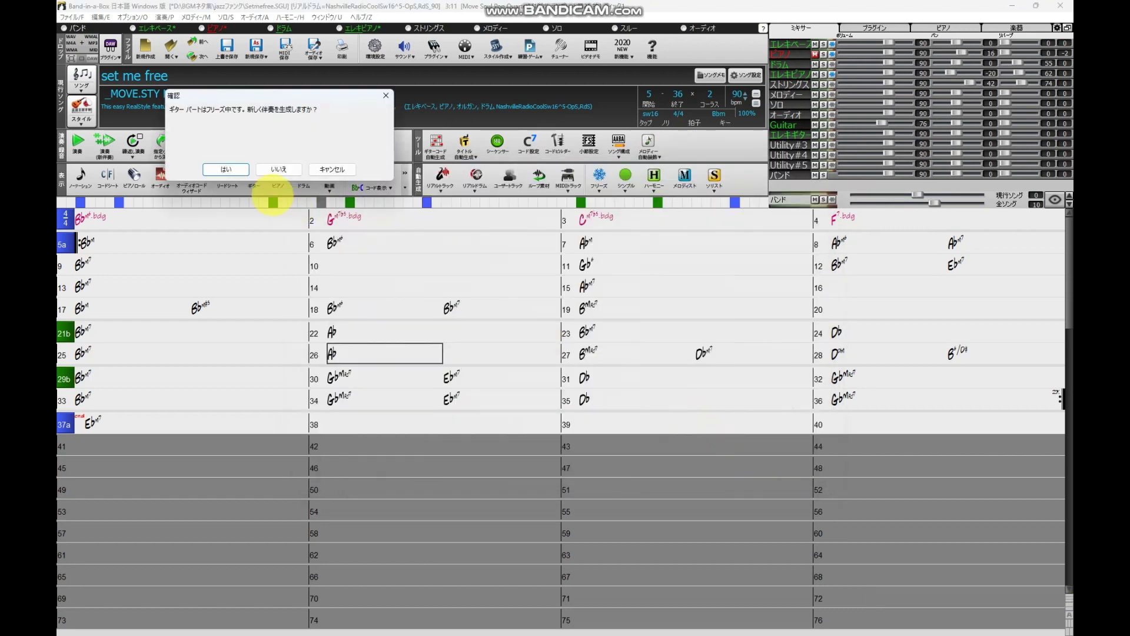
pyautogui.click(226, 171)
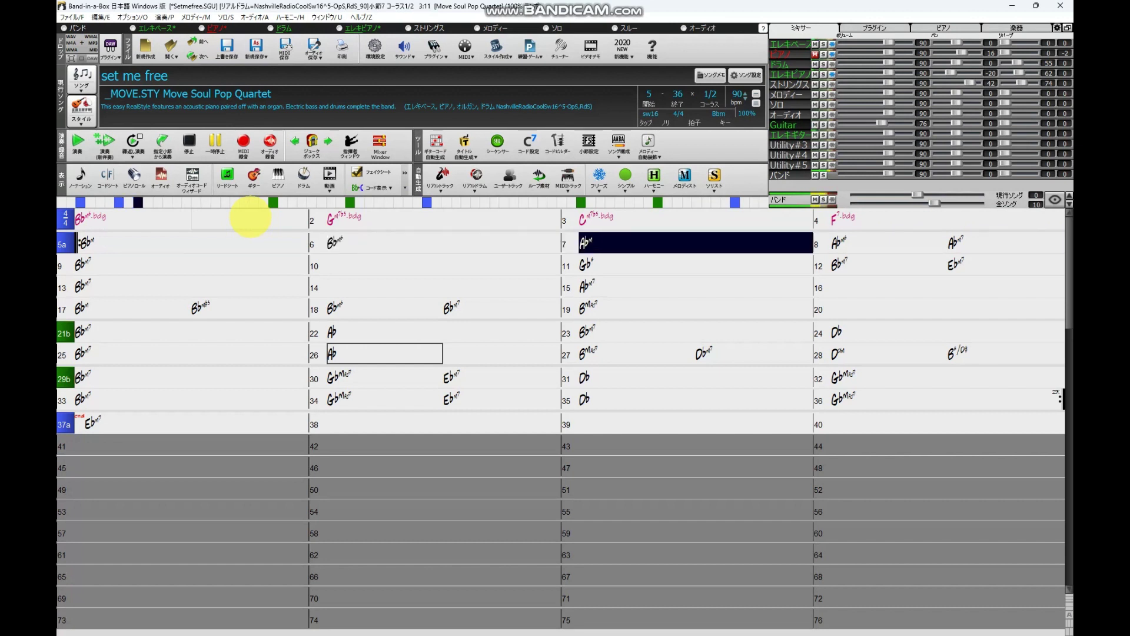
# - Open RealTrack selection for the Utility #3 track and remove the Sw filter from the list
pyautogui.rightClick(790, 145)
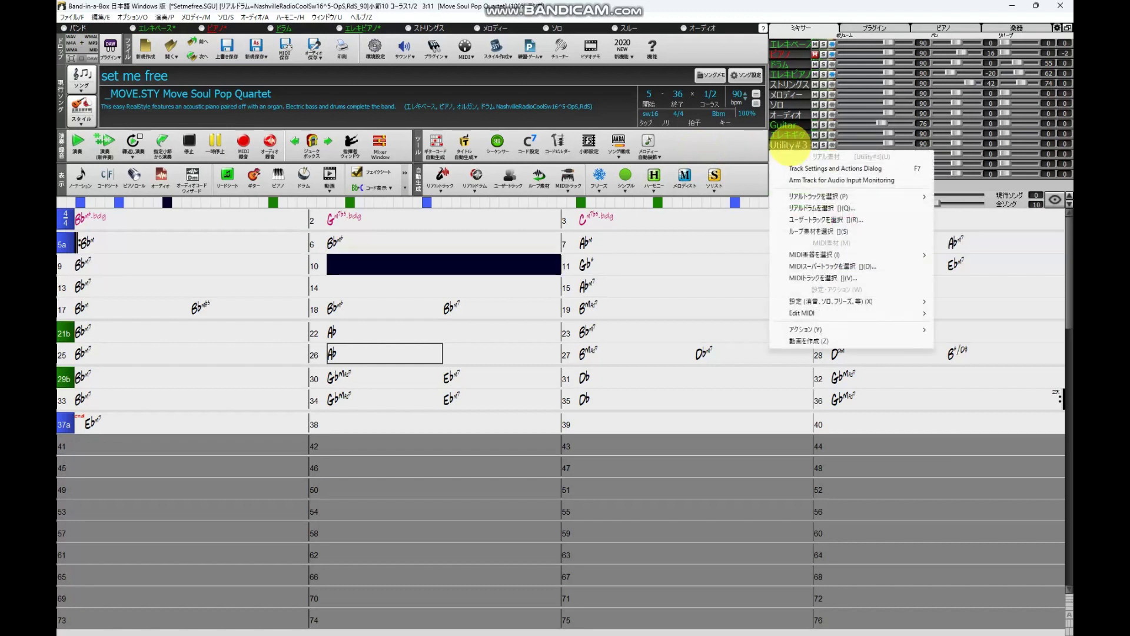
pyautogui.moveTo(811, 196)
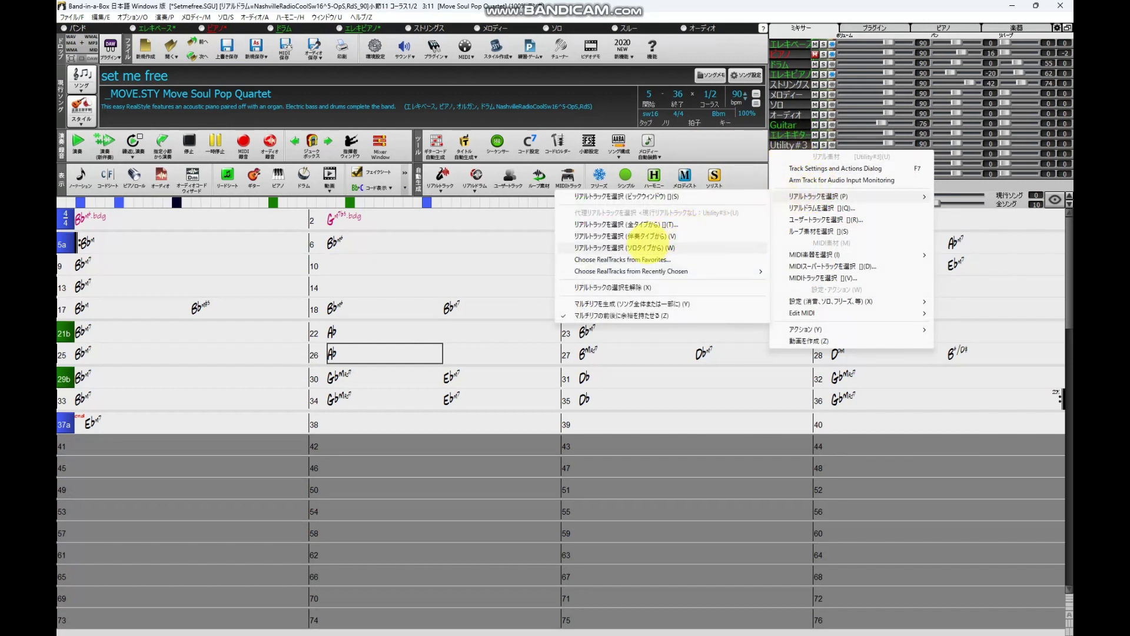
pyautogui.click(637, 248)
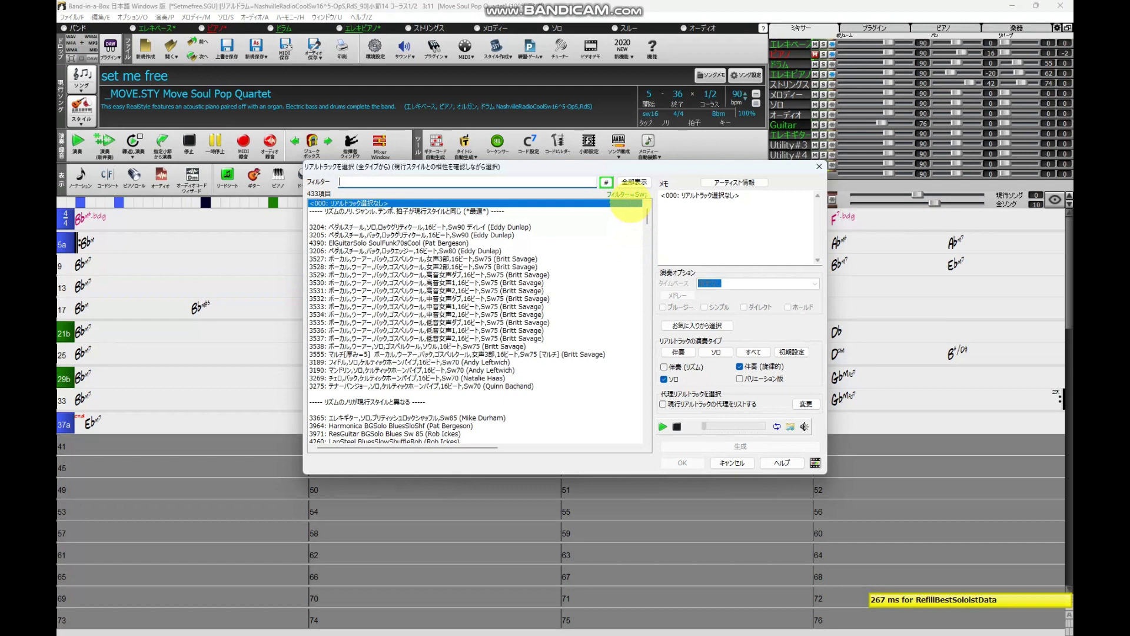
pyautogui.click(628, 199)
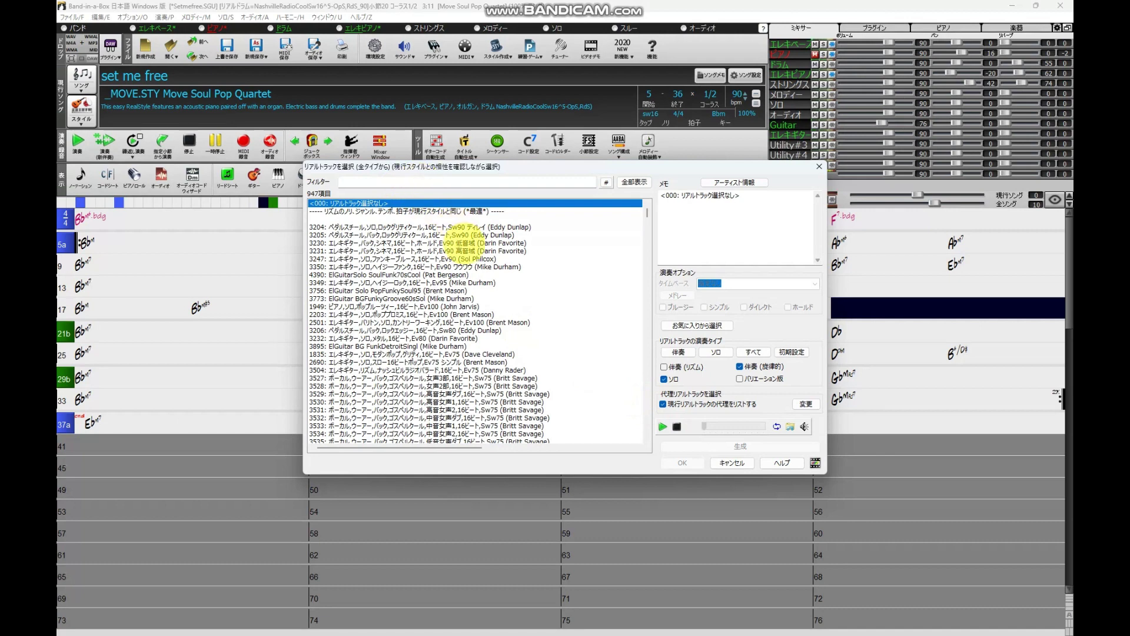
# - Find RealTrack 1530 (electric guitar solo, power pop, Ev120), audition its demo and generate it on the Utility #3 track
pyautogui.scroll(-10, 474, 253)
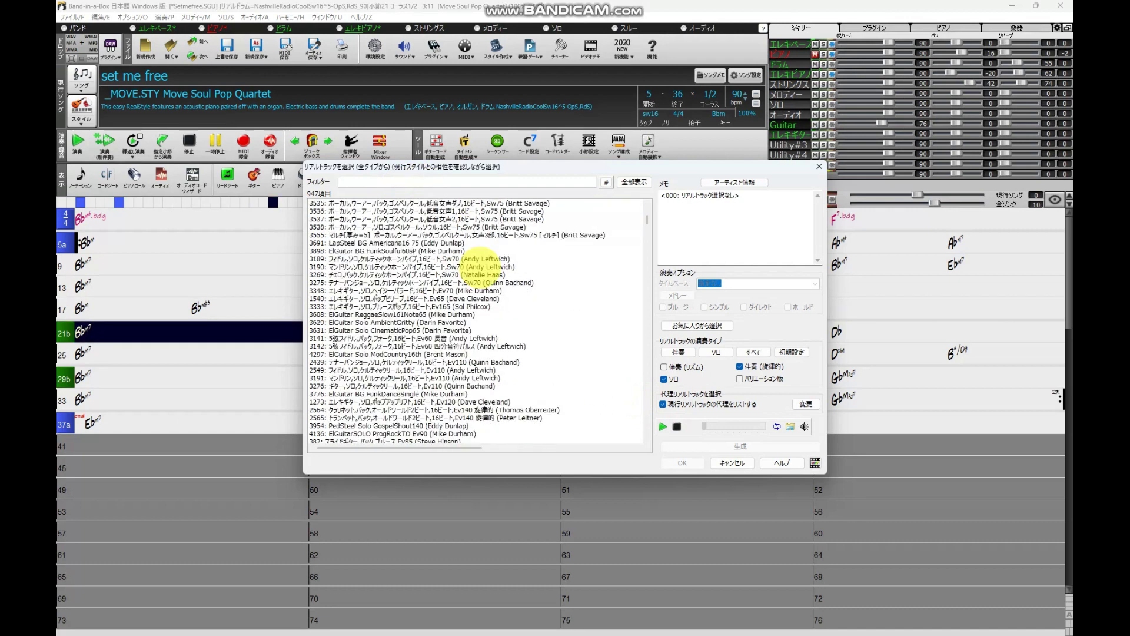
pyautogui.scroll(-7, 483, 270)
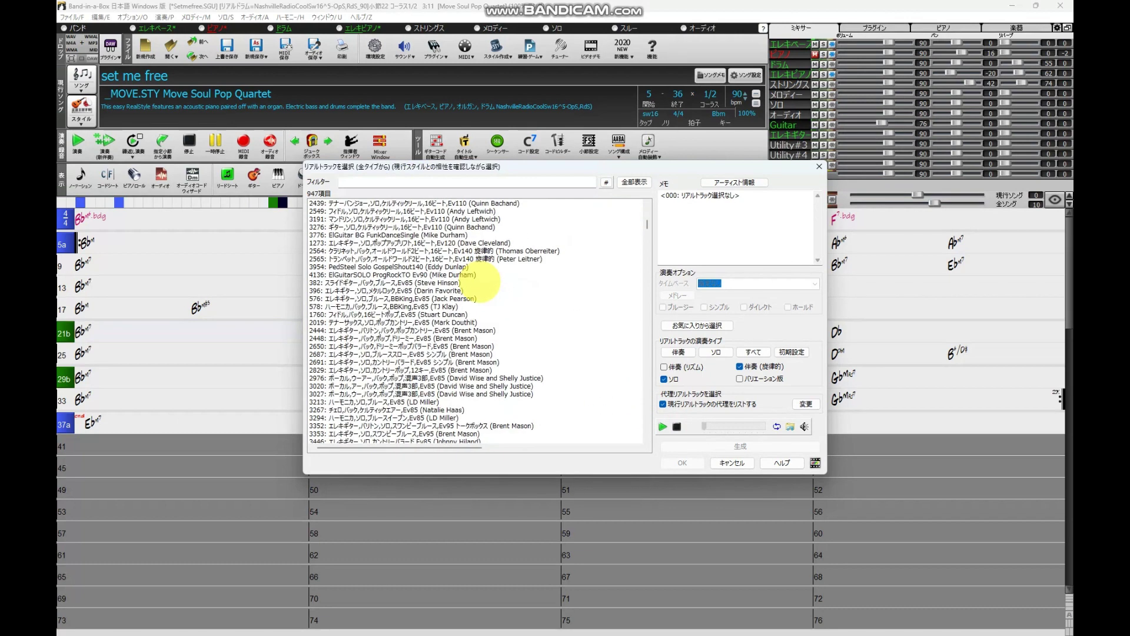
pyautogui.scroll(-3, 480, 282)
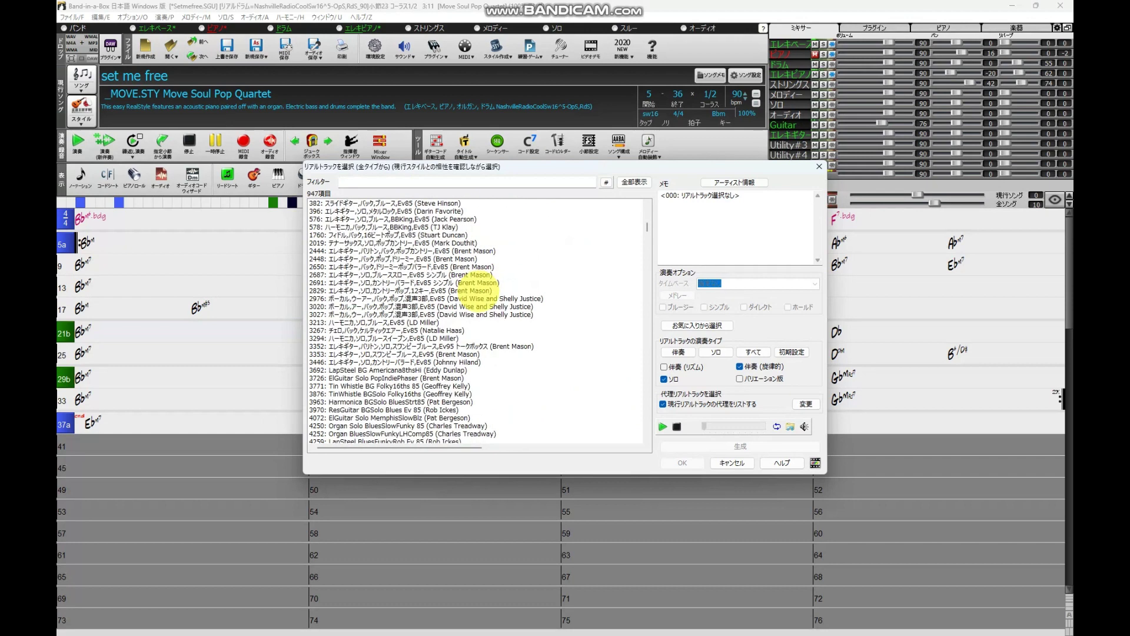
pyautogui.scroll(-3, 478, 291)
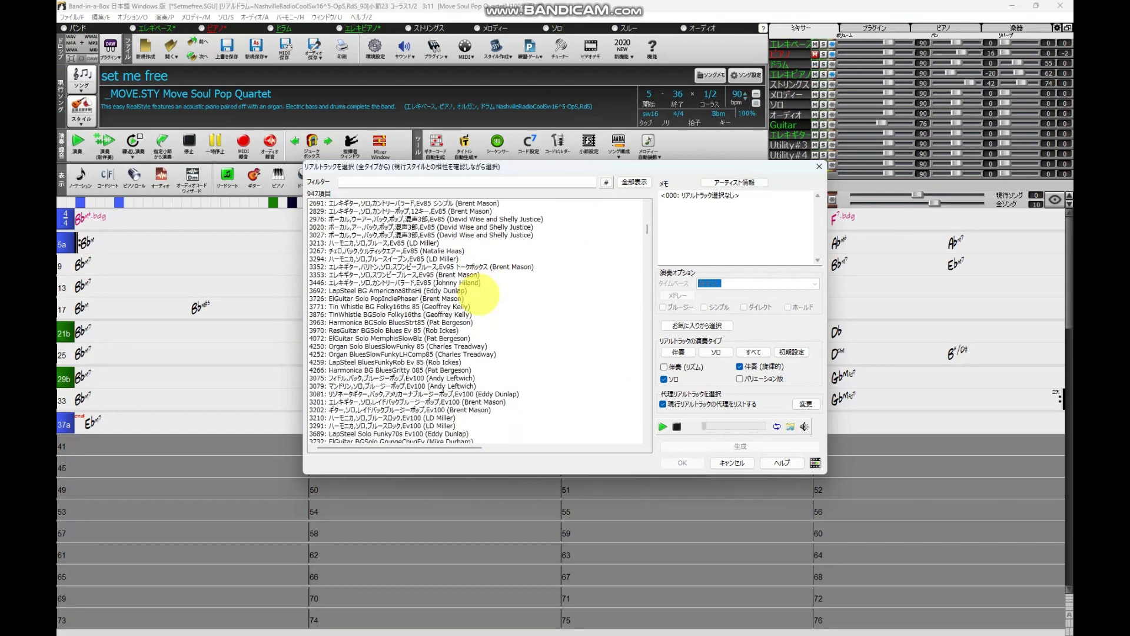
pyautogui.scroll(-3, 478, 297)
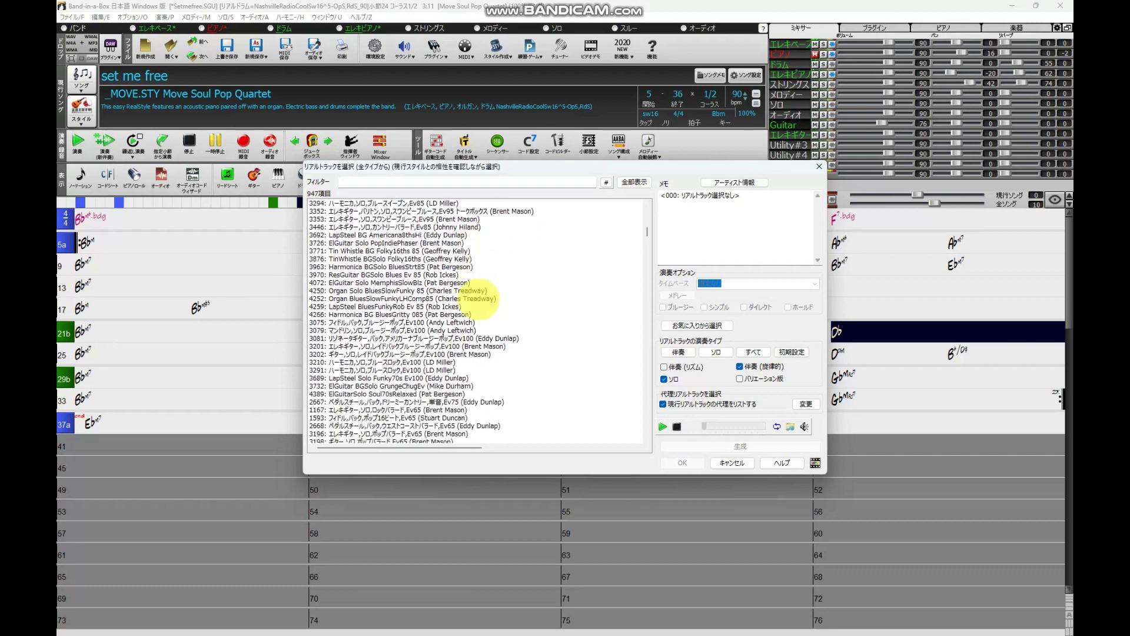
pyautogui.scroll(-2, 478, 299)
pyautogui.scroll(-1, 480, 299)
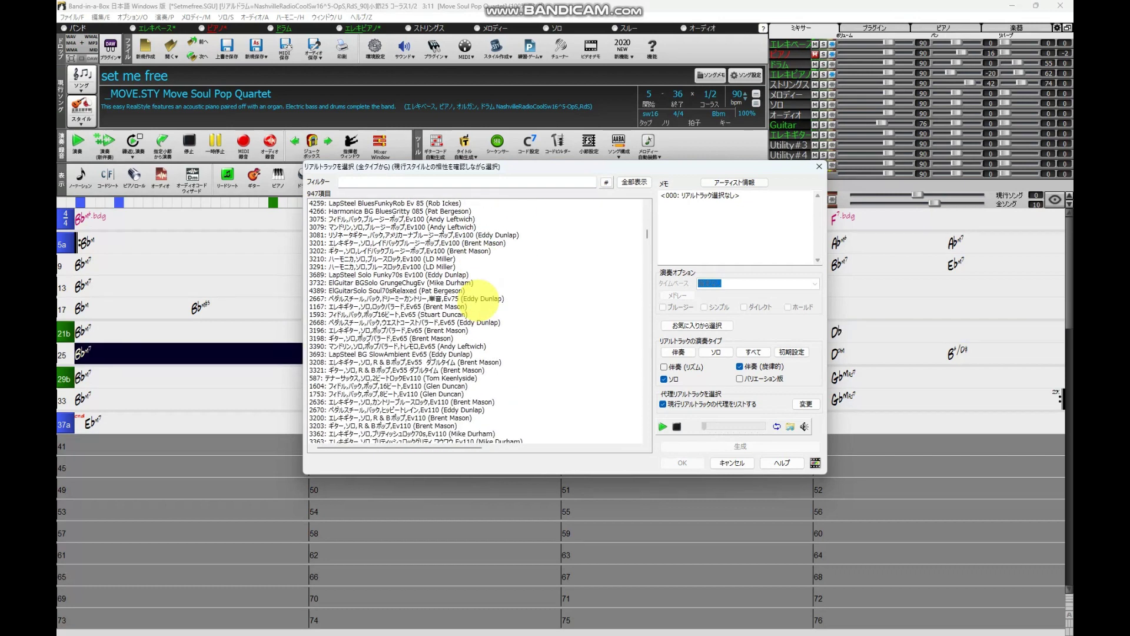
pyautogui.scroll(-6, 456, 348)
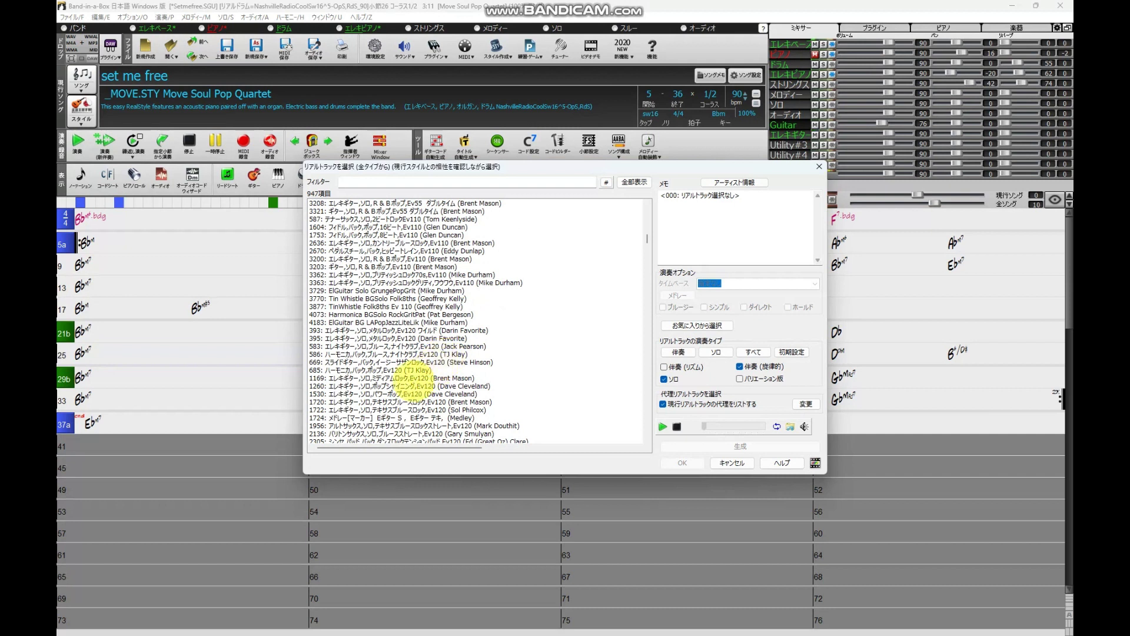
pyautogui.click(398, 394)
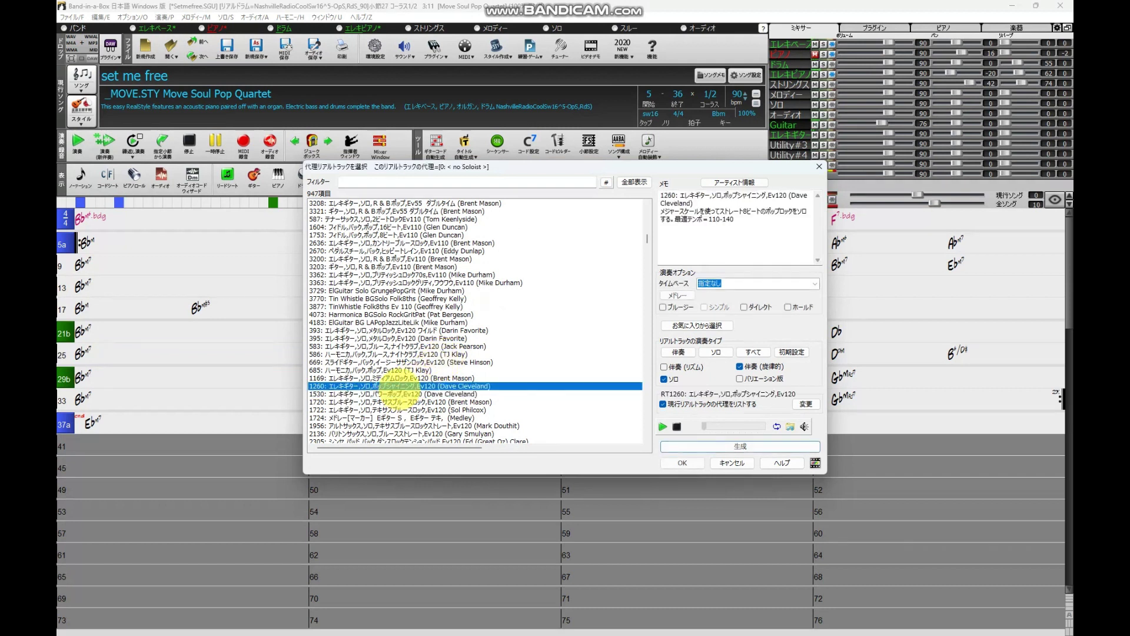
pyautogui.doubleClick(396, 394)
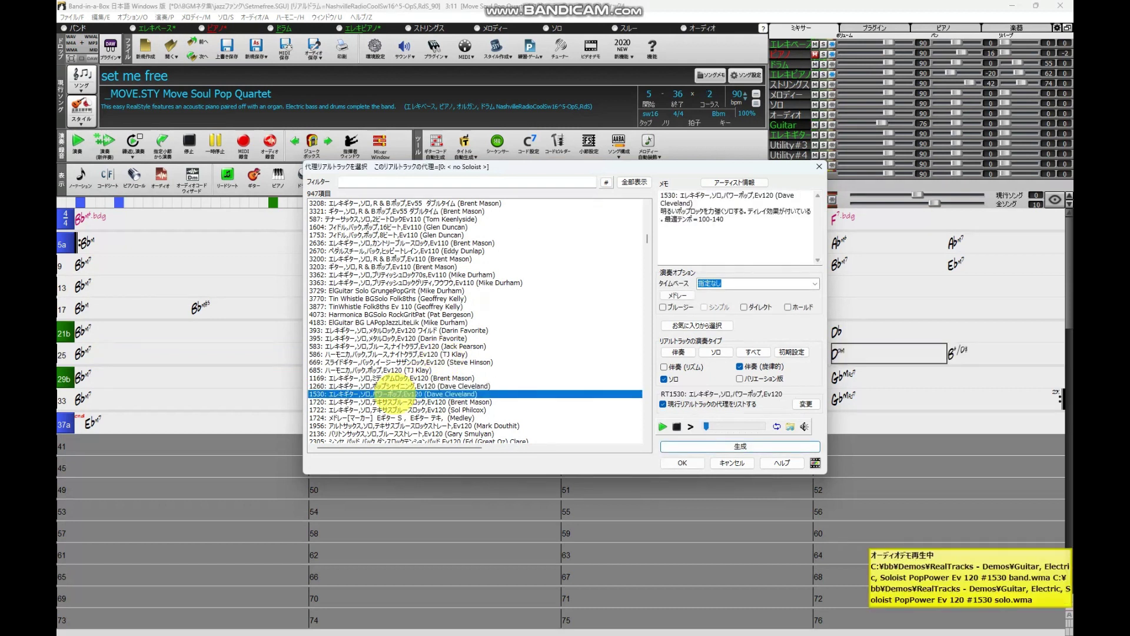
pyautogui.click(677, 445)
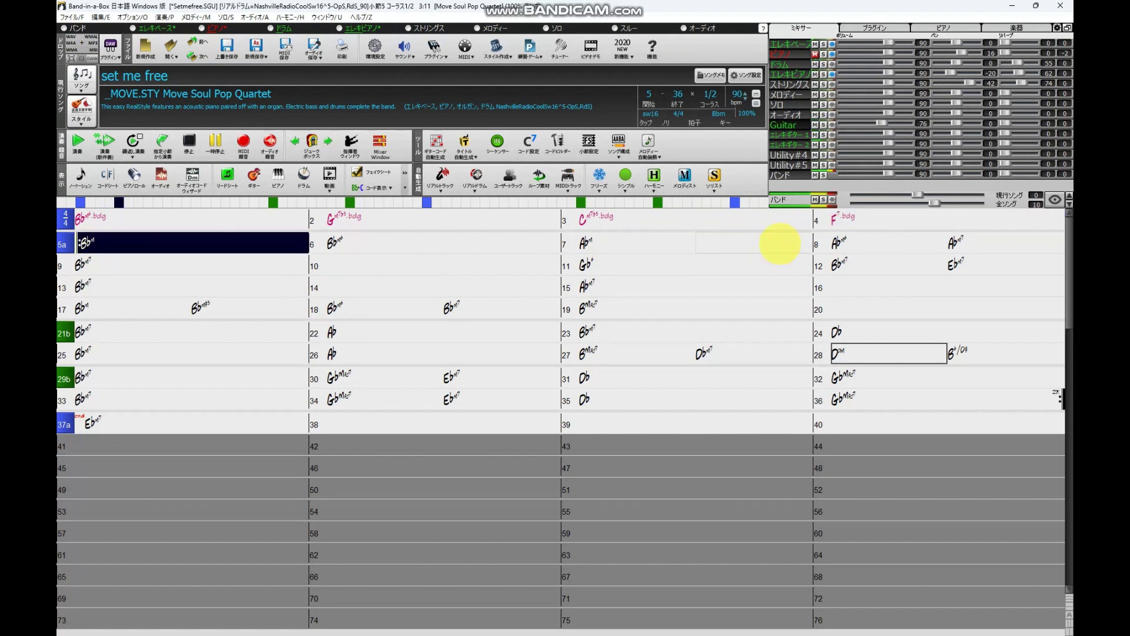
# - List substitutes for RealTrack 1530 on the newly added electric guitar track and audition 809 (driving country ballad, Ev65)
pyautogui.rightClick(794, 145)
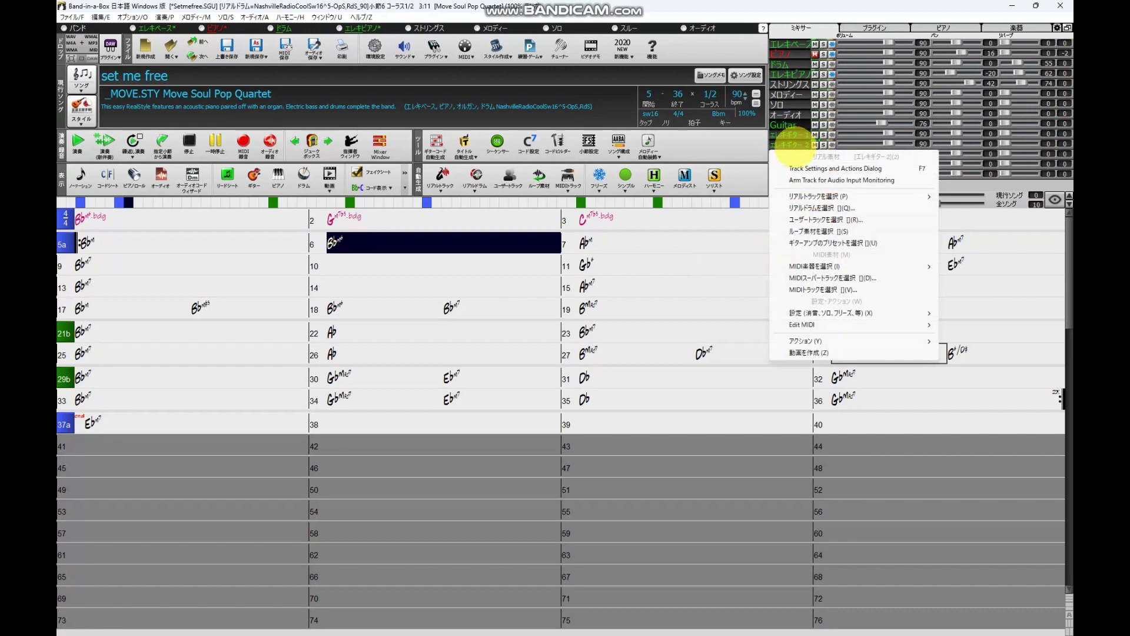
pyautogui.moveTo(807, 196)
pyautogui.click(685, 211)
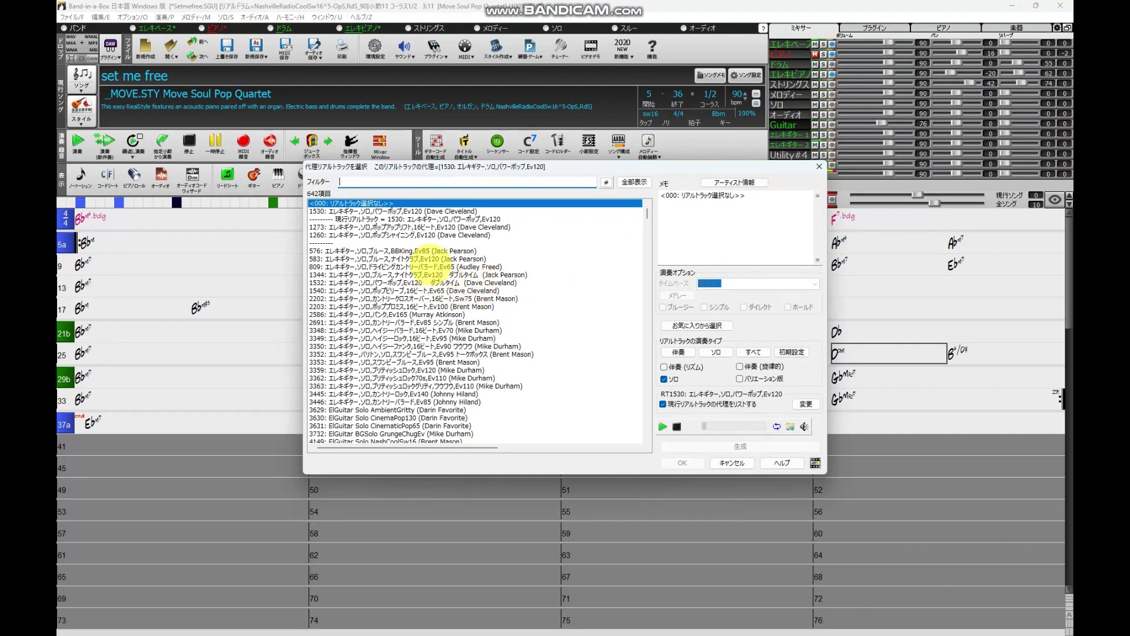
pyautogui.doubleClick(433, 266)
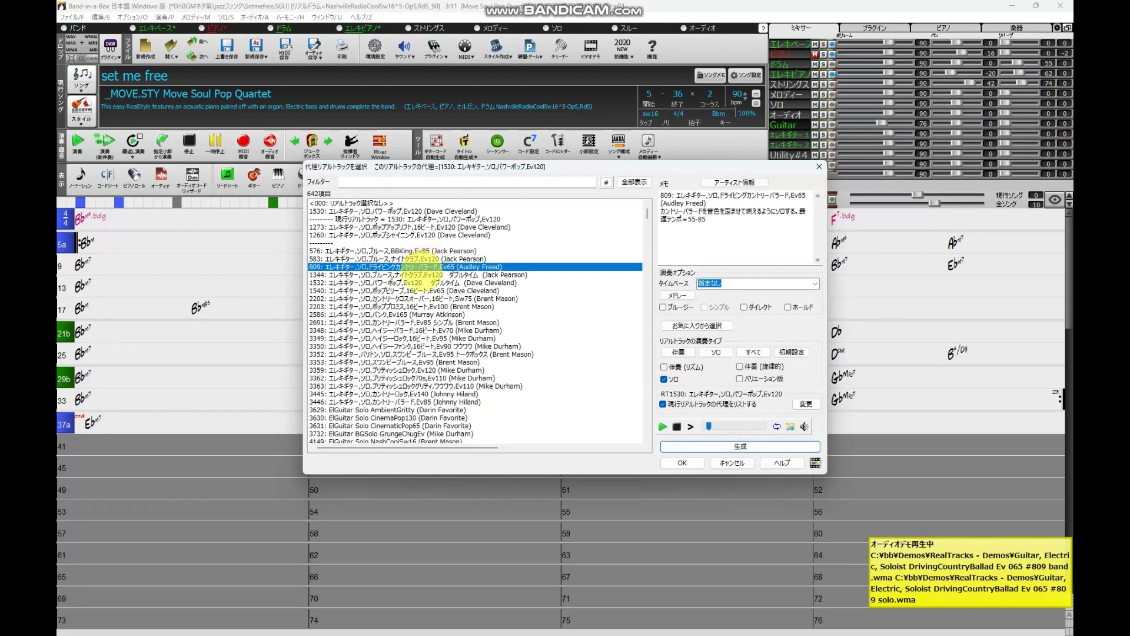
# - Check the substitutes 3630 ElGuitar Solo CinemaPop130 and 3631 ElGuitar Solo CinematicPop65
pyautogui.click(405, 418)
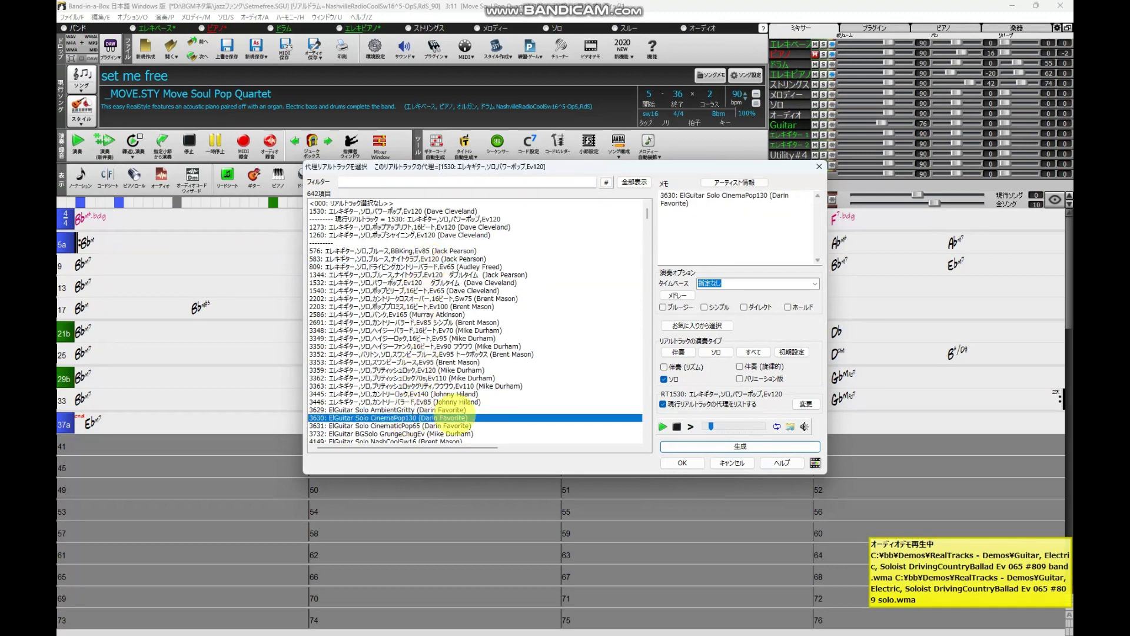
pyautogui.scroll(-3, 456, 409)
pyautogui.click(403, 346)
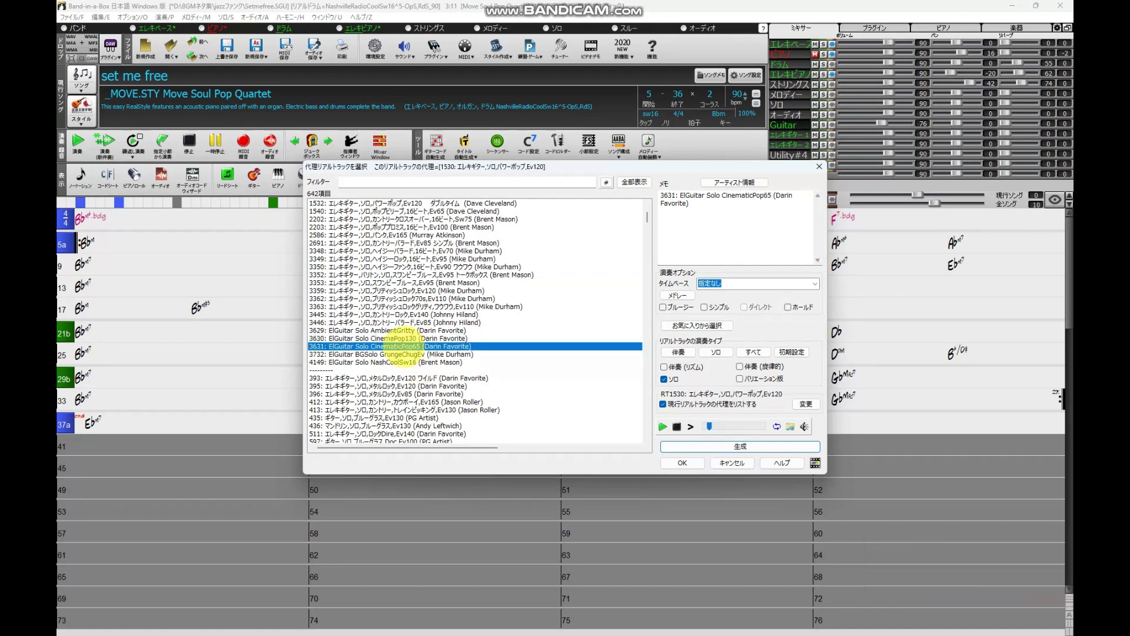
# - Find substitute 3202 (guitar solo, laid-back bluesy pop, Ev100) and audition its demo
pyautogui.scroll(-3, 515, 346)
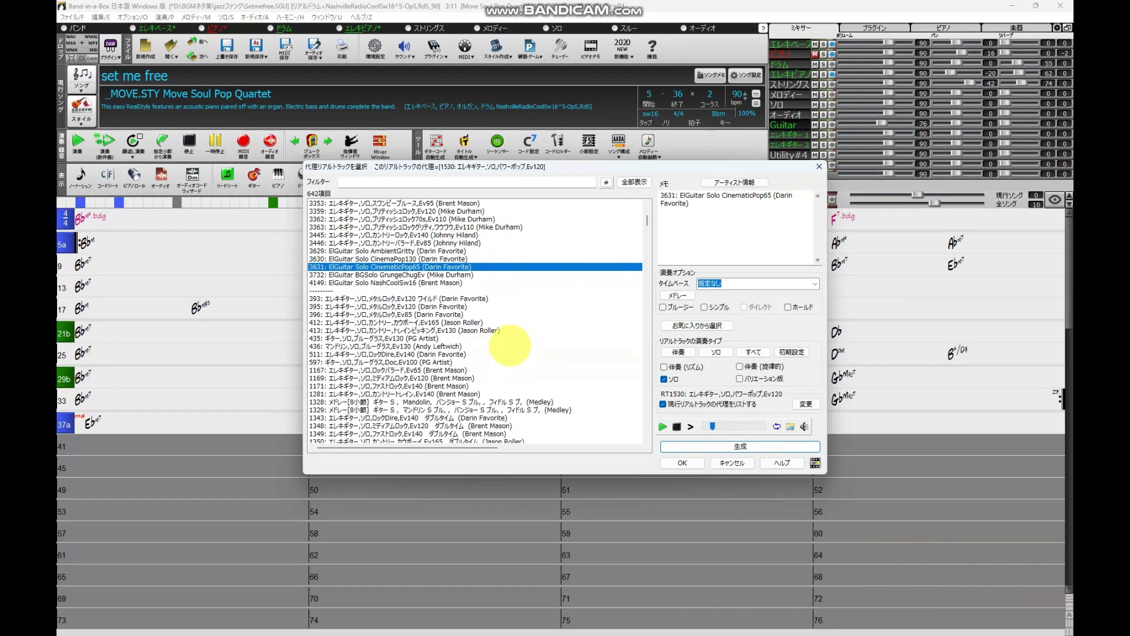
pyautogui.scroll(-3, 512, 348)
pyautogui.scroll(-3, 505, 348)
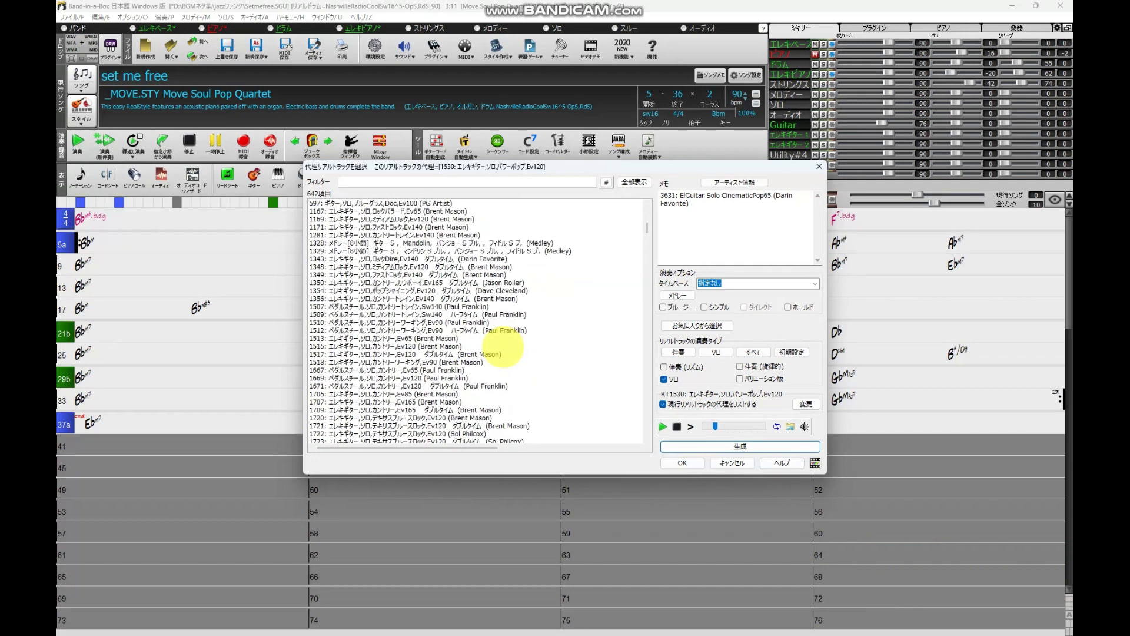
pyautogui.scroll(-6, 504, 348)
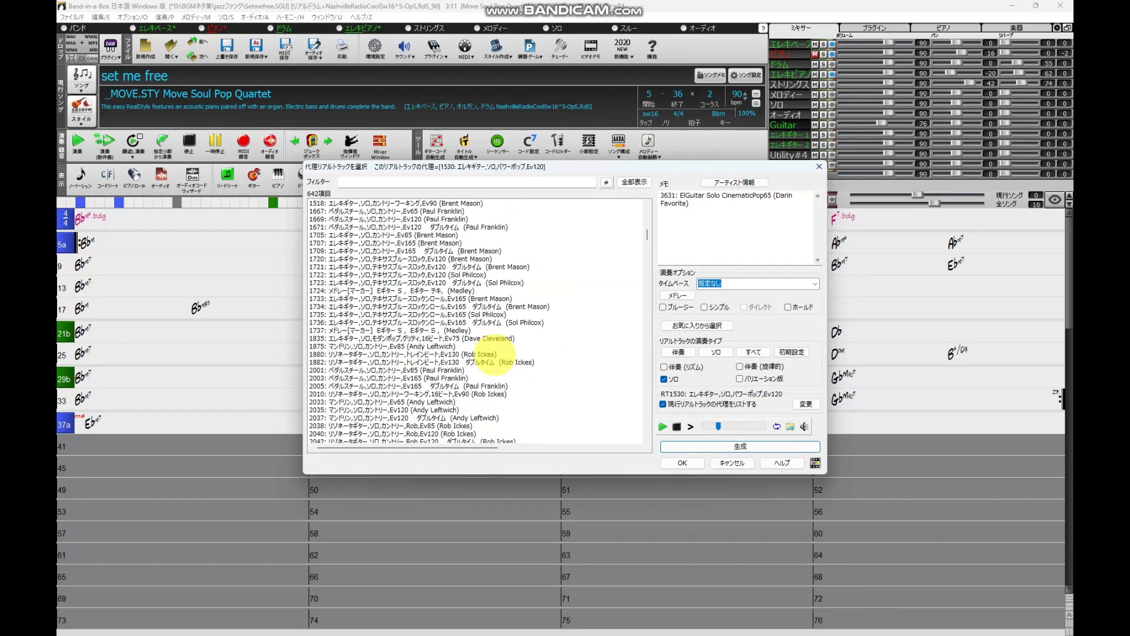
pyautogui.scroll(-9, 494, 356)
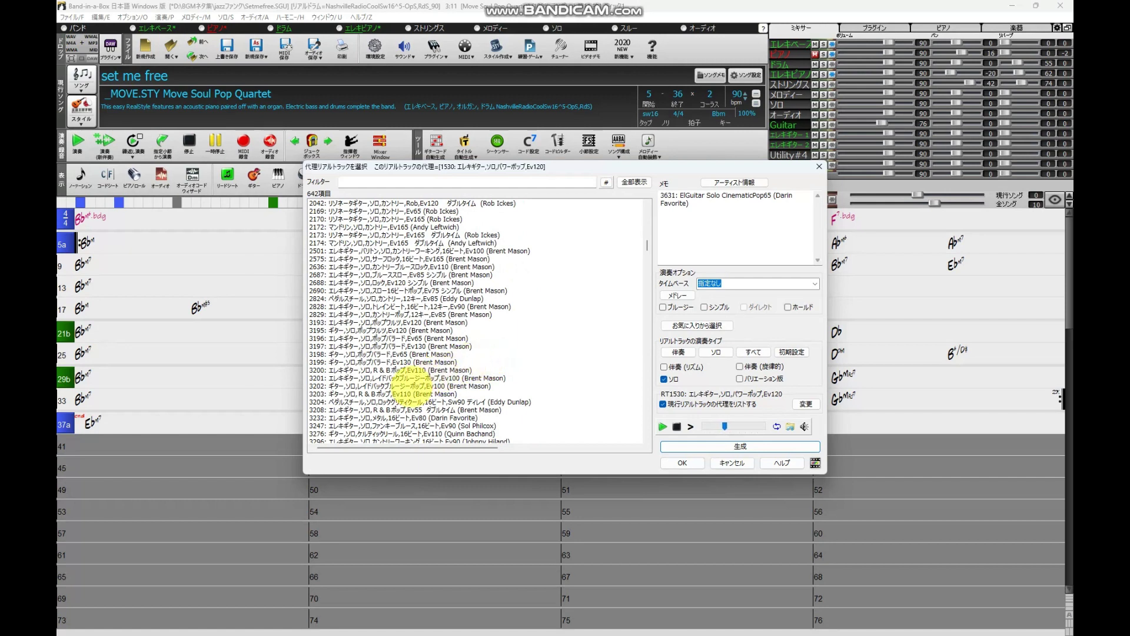
pyautogui.doubleClick(412, 386)
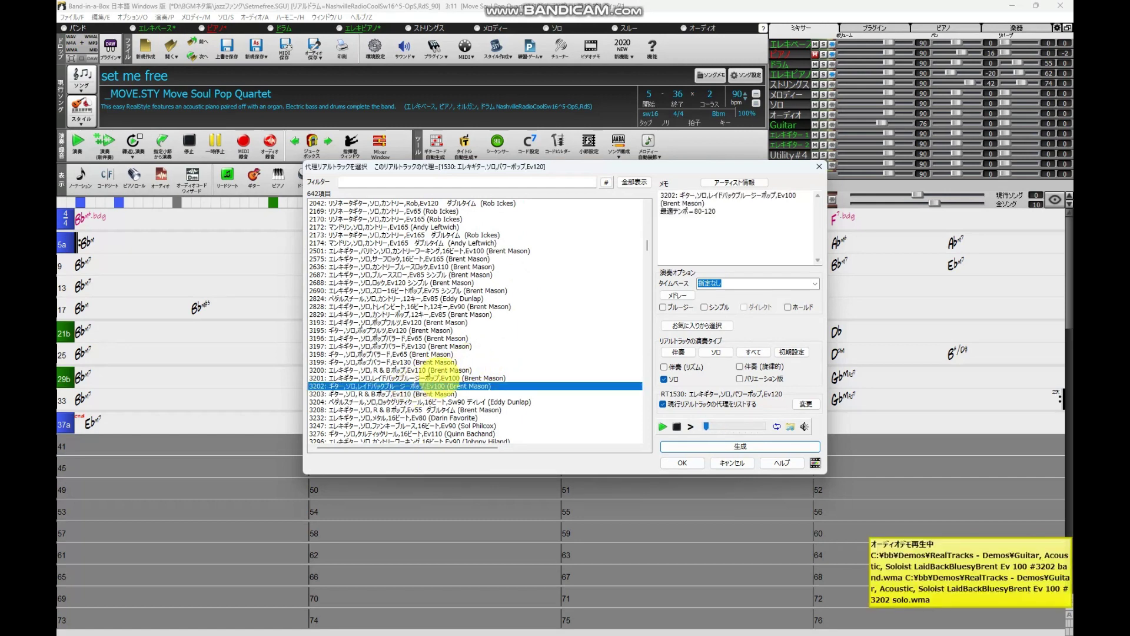
# - Audition the substitutes 4033 ElGuitar Solo CountryFunky90 and 4038 ElGuitar Solo OutlawCountry
pyautogui.scroll(-3, 479, 362)
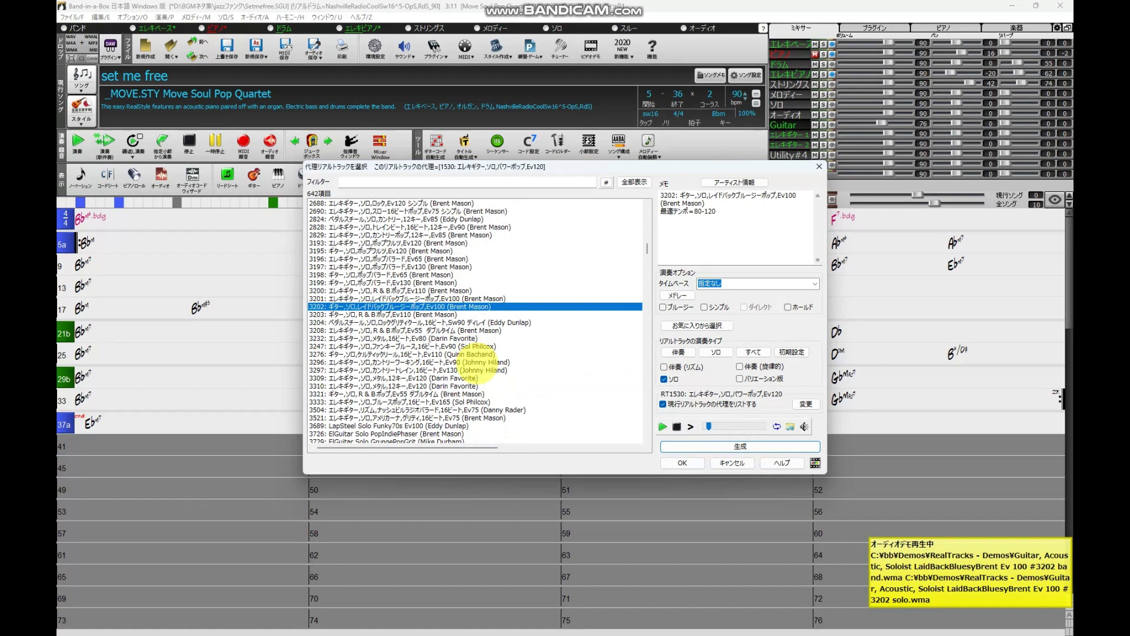
pyautogui.scroll(-5, 478, 374)
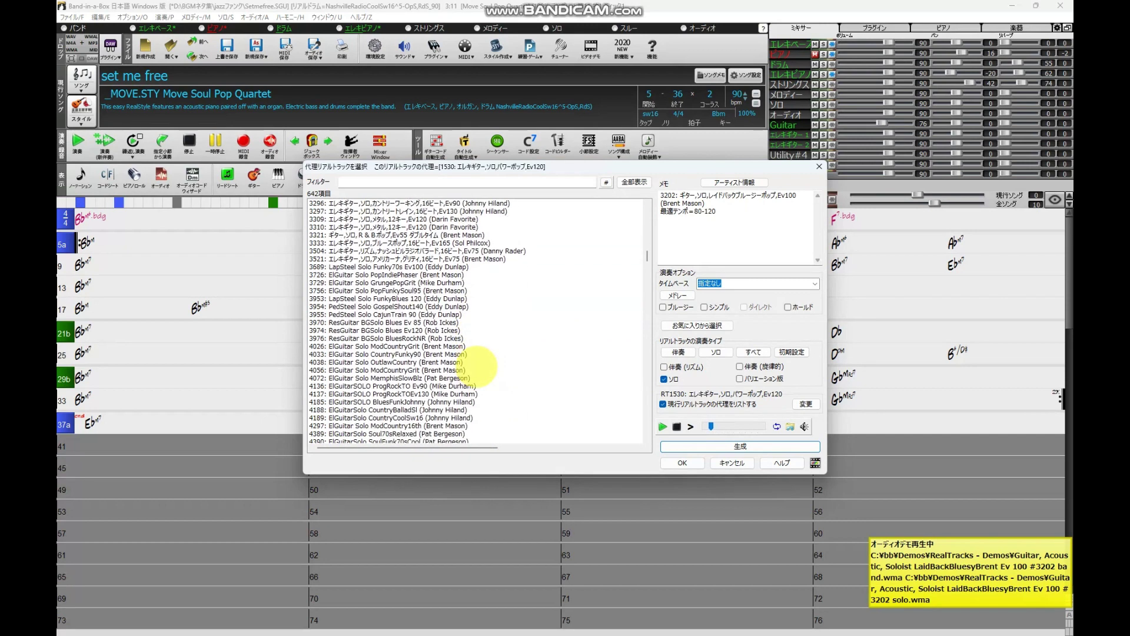
pyautogui.click(398, 354)
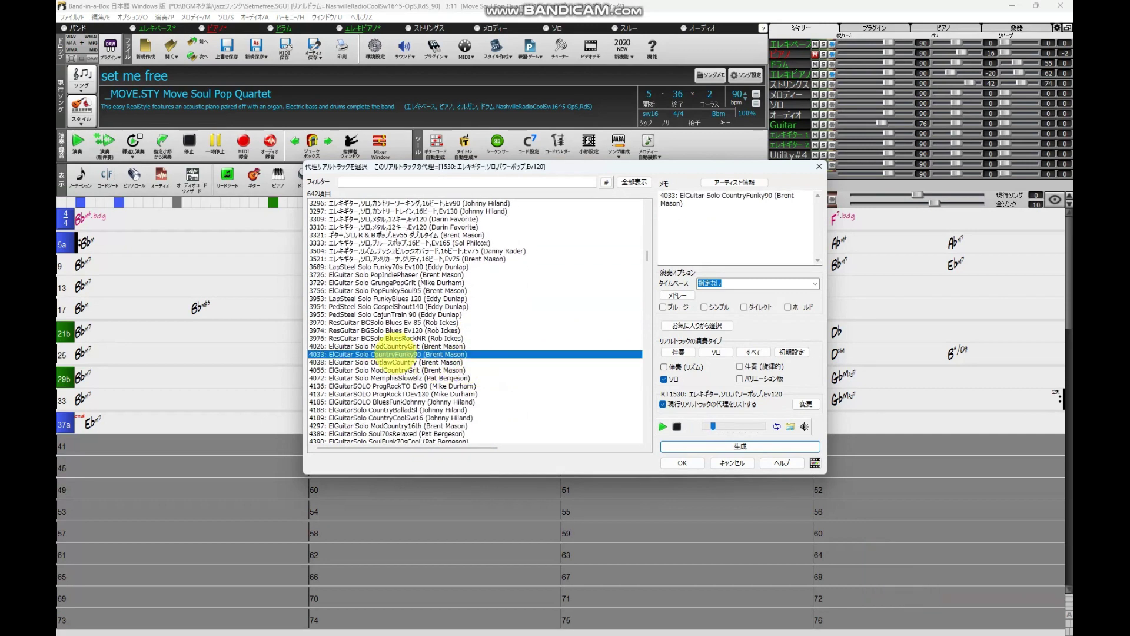
pyautogui.click(394, 362)
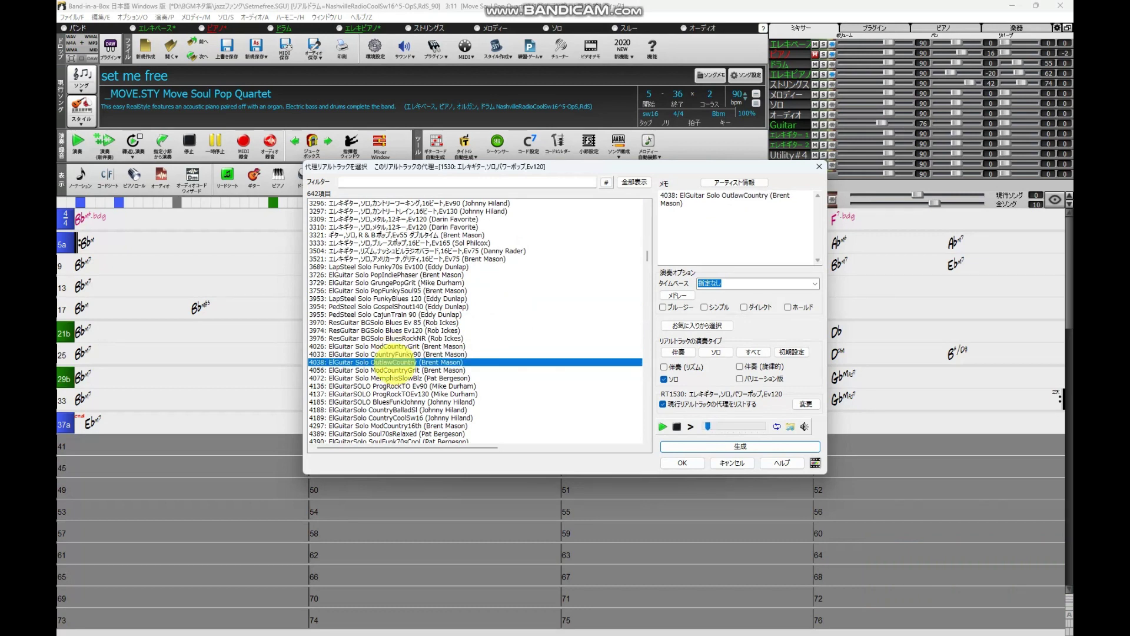
# - Find substitute 1237 (electric guitar solo, smooth jazz poppy, Ev90), audition it and generate it on the electric guitar 2 track
pyautogui.scroll(-7, 435, 359)
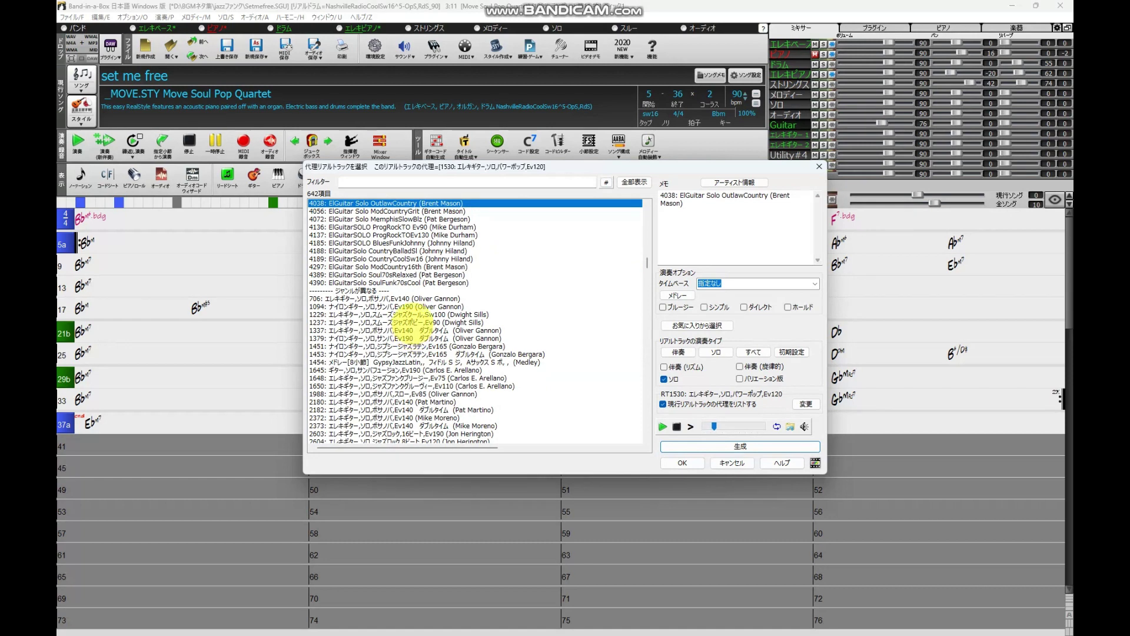
pyautogui.click(414, 323)
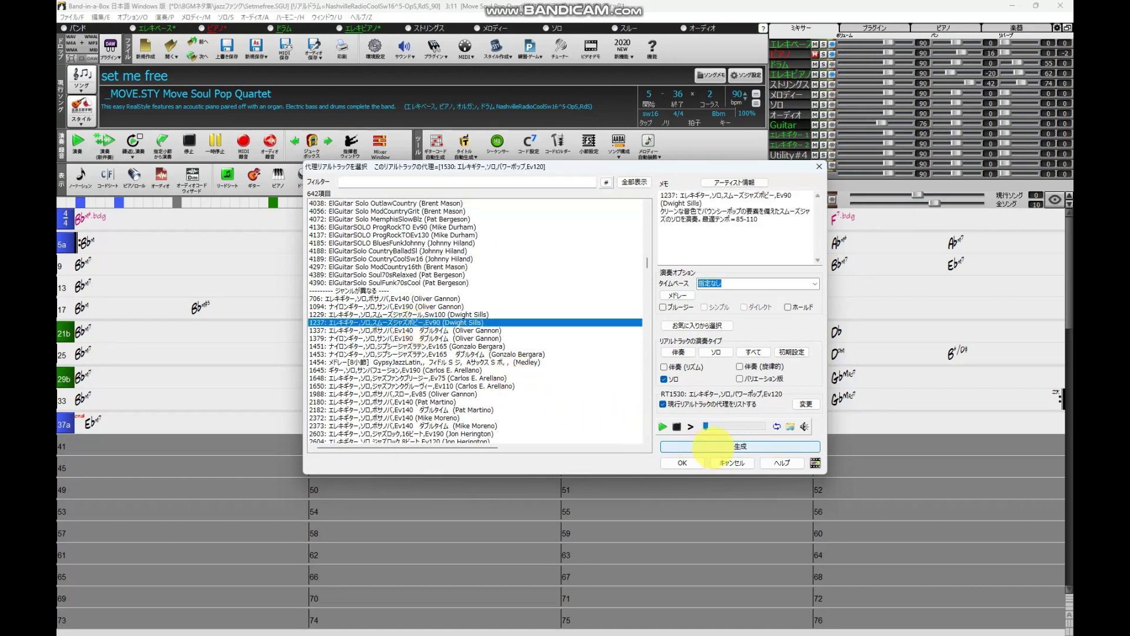
pyautogui.click(712, 447)
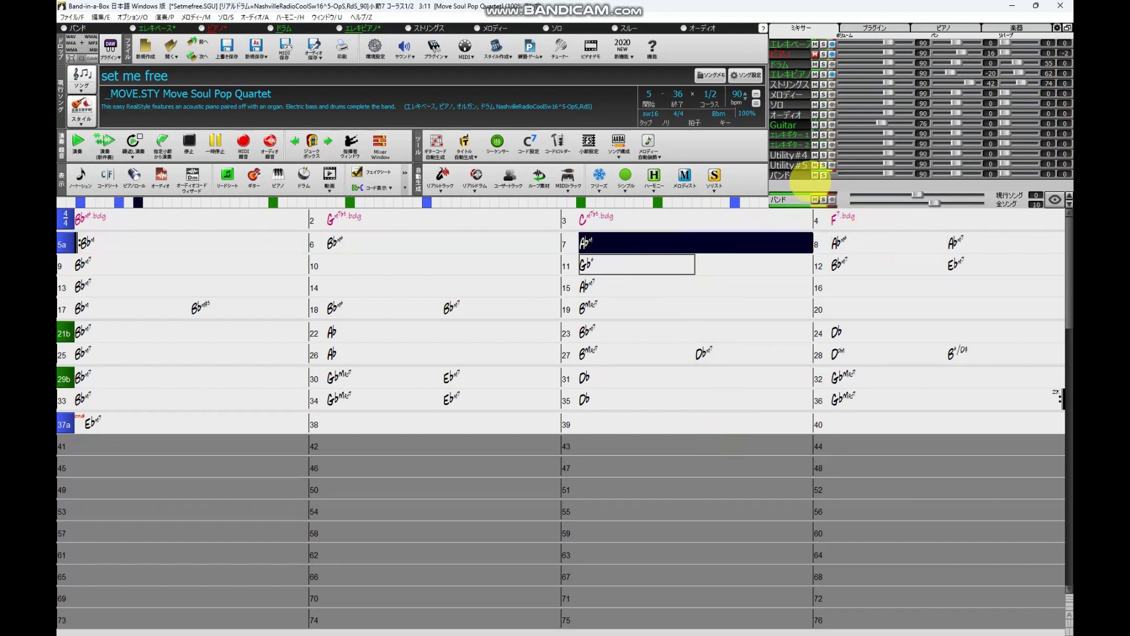
# - Audition substitutes 1229, 1988 and 2816 for RealTrack 1237, and generate 1648 (electric guitar solo, jazz funk breezy, Ev75) on the electric guitar 2 track
pyautogui.rightClick(789, 145)
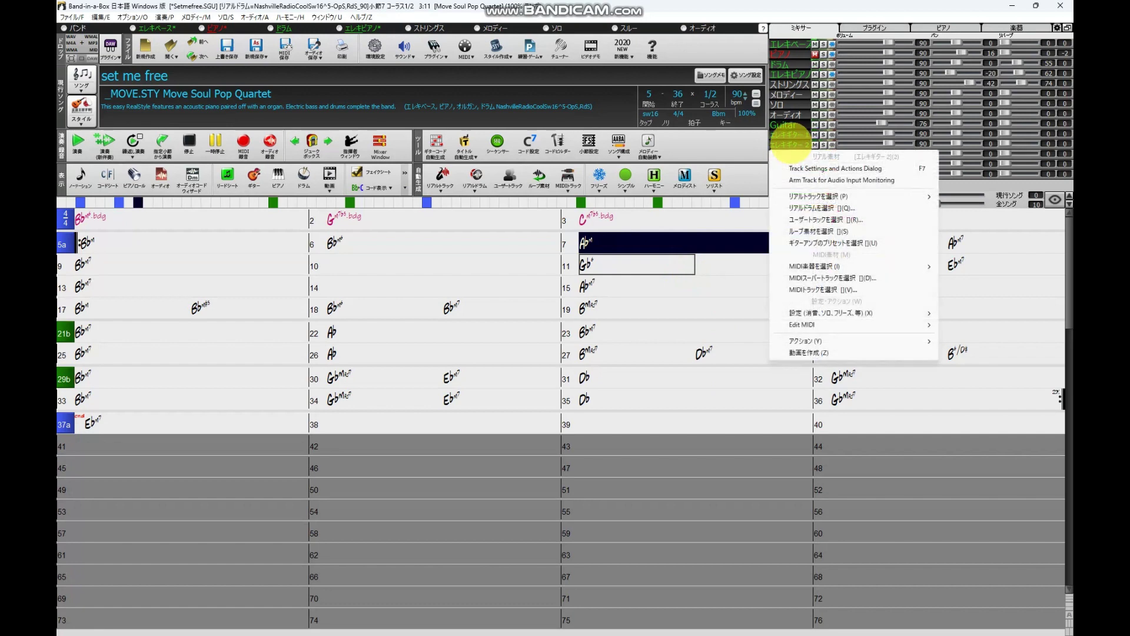
pyautogui.moveTo(815, 196)
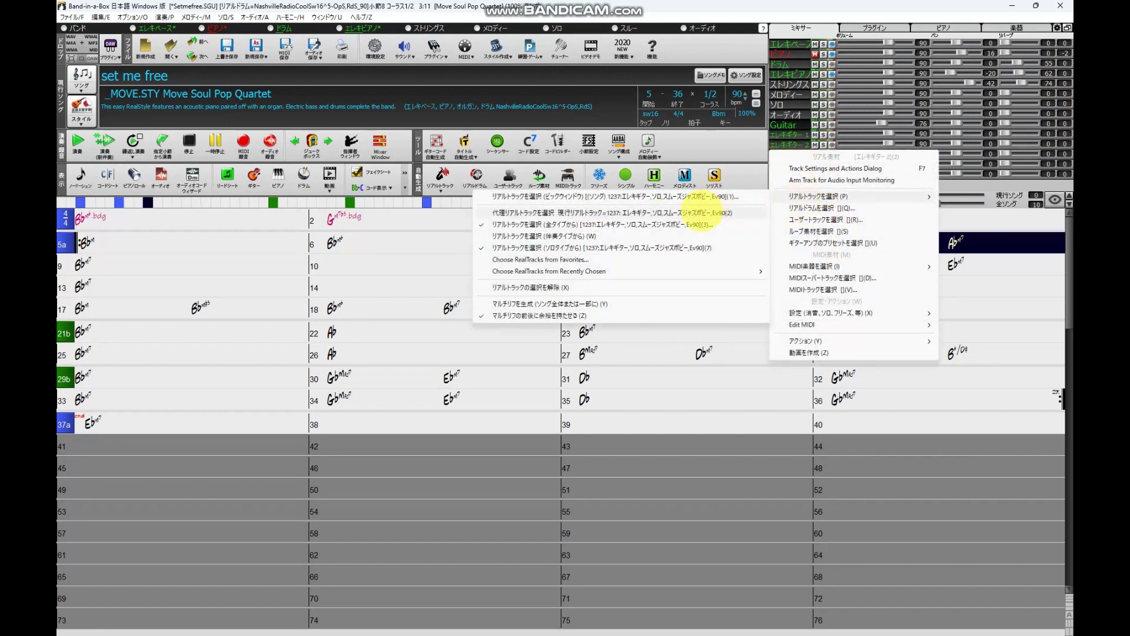
pyautogui.click(699, 212)
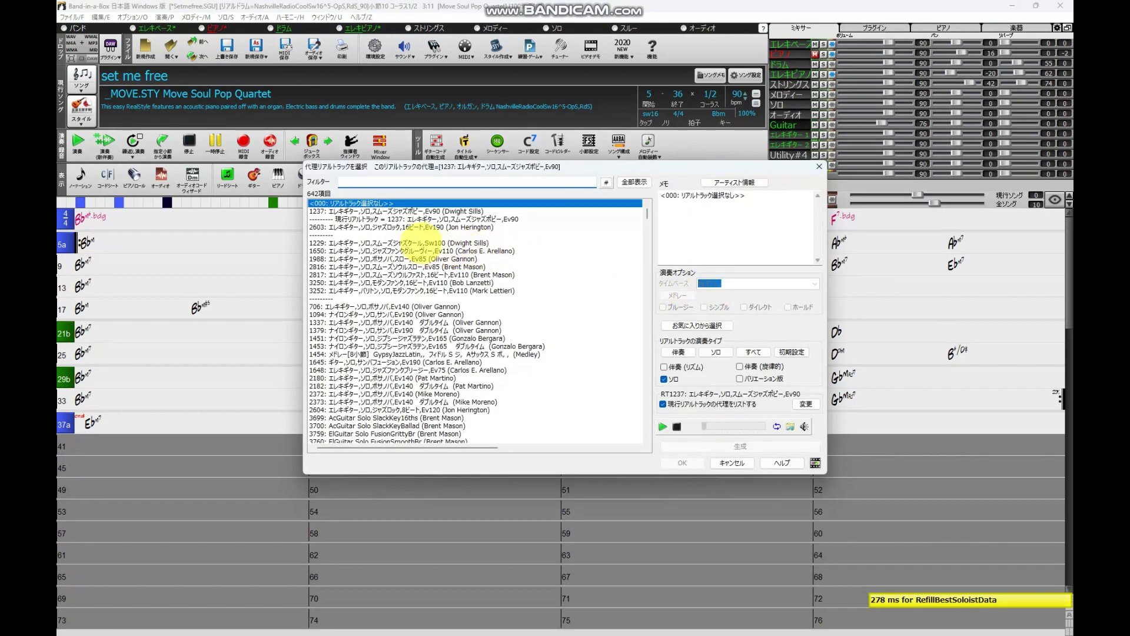
pyautogui.click(419, 242)
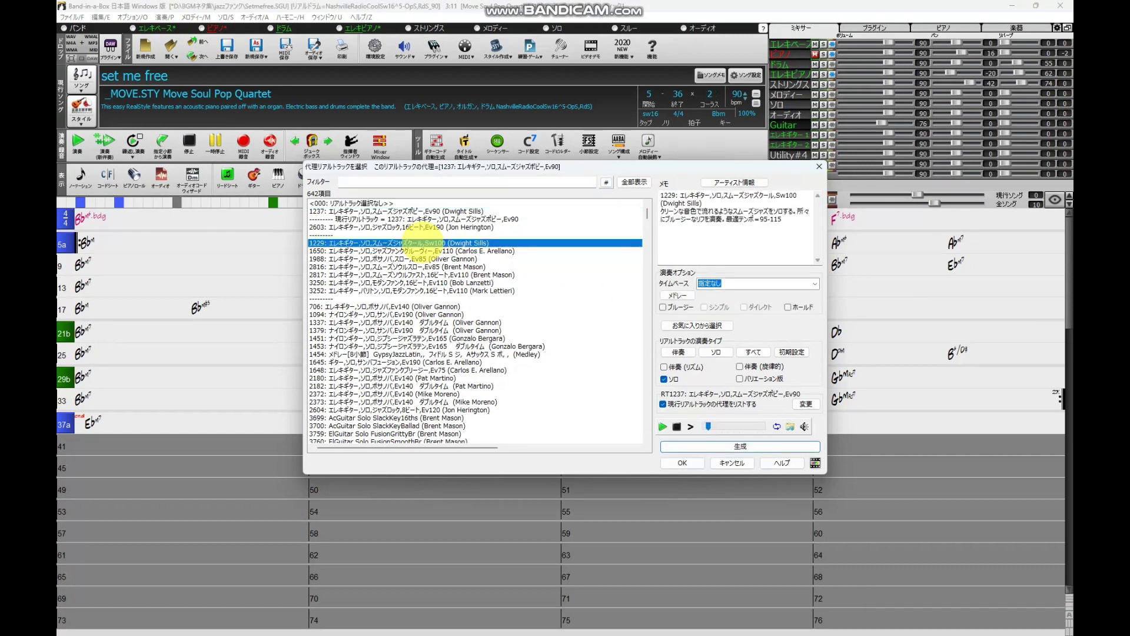
pyautogui.click(404, 259)
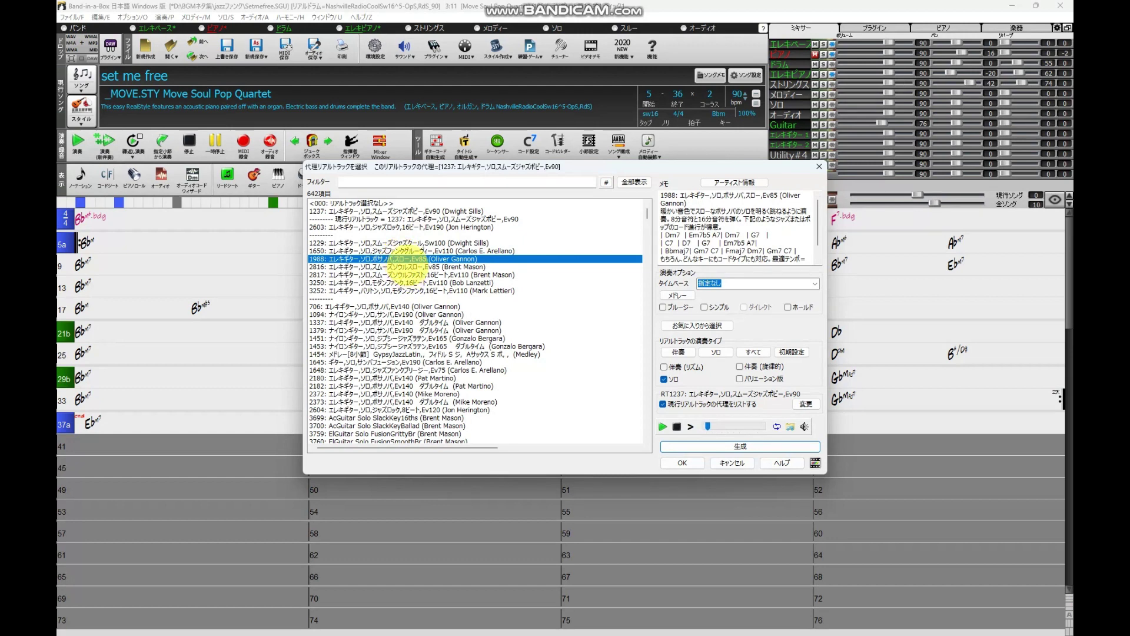
pyautogui.click(405, 266)
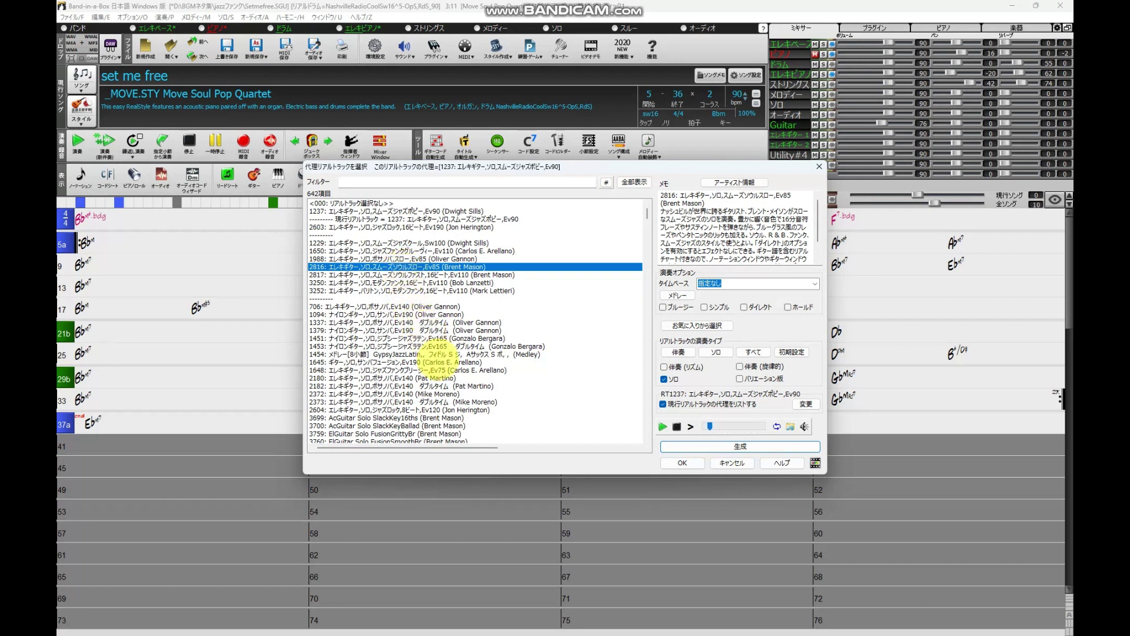
pyautogui.click(437, 370)
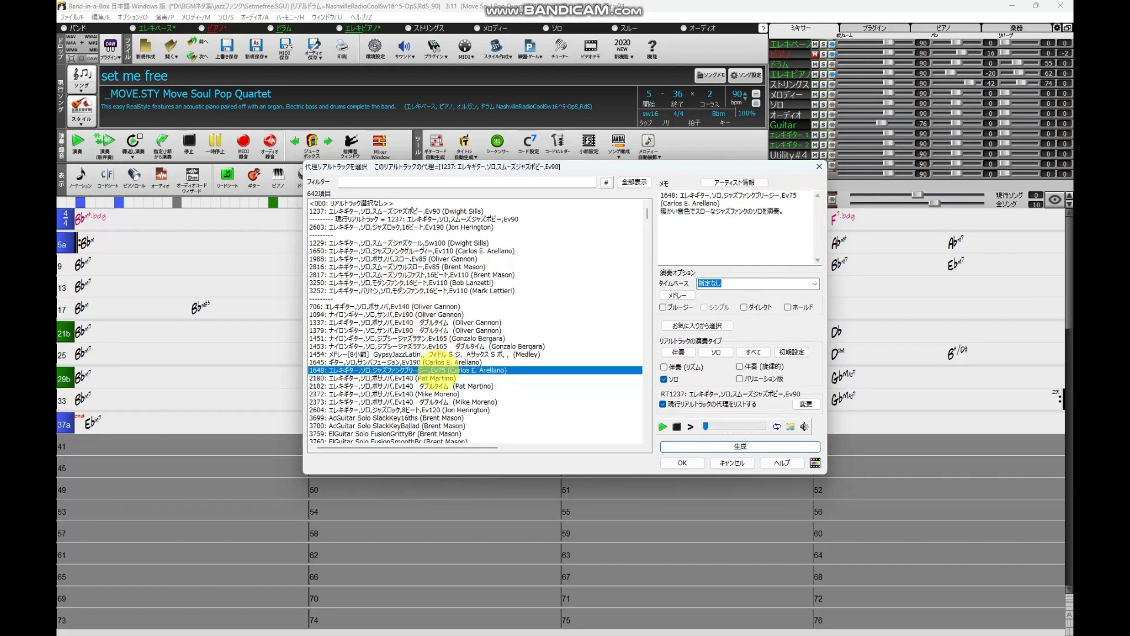
pyautogui.click(729, 462)
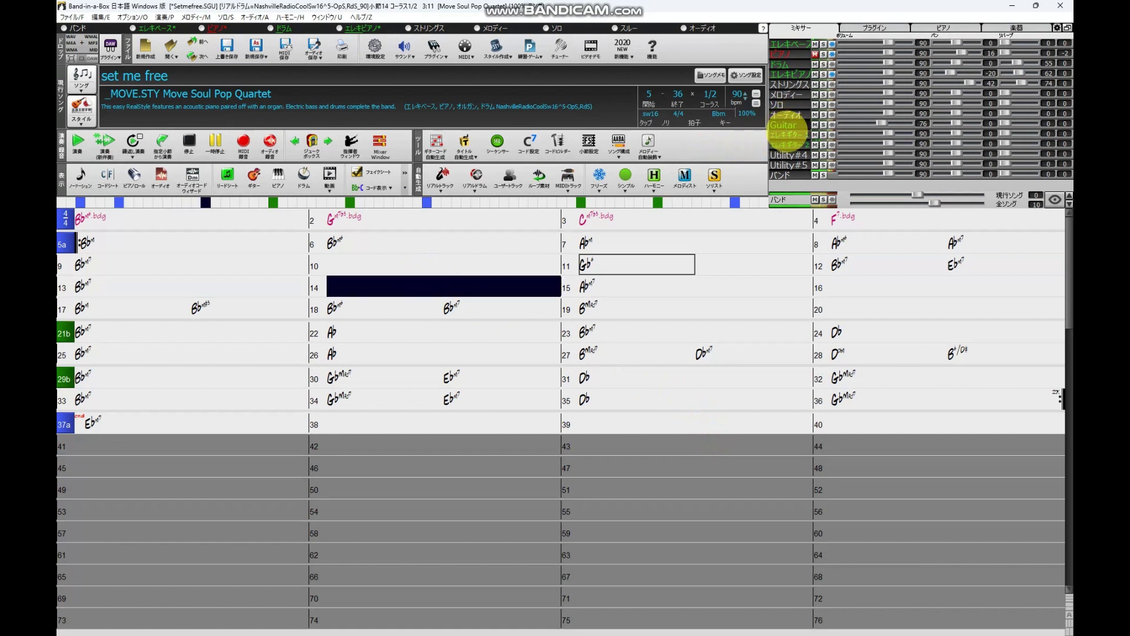
# - List substitutes for RealTrack 1648 on the electric guitar 2 track and generate 3699 AcGuitar Solo SlackKey16ths in its place
pyautogui.rightClick(787, 144)
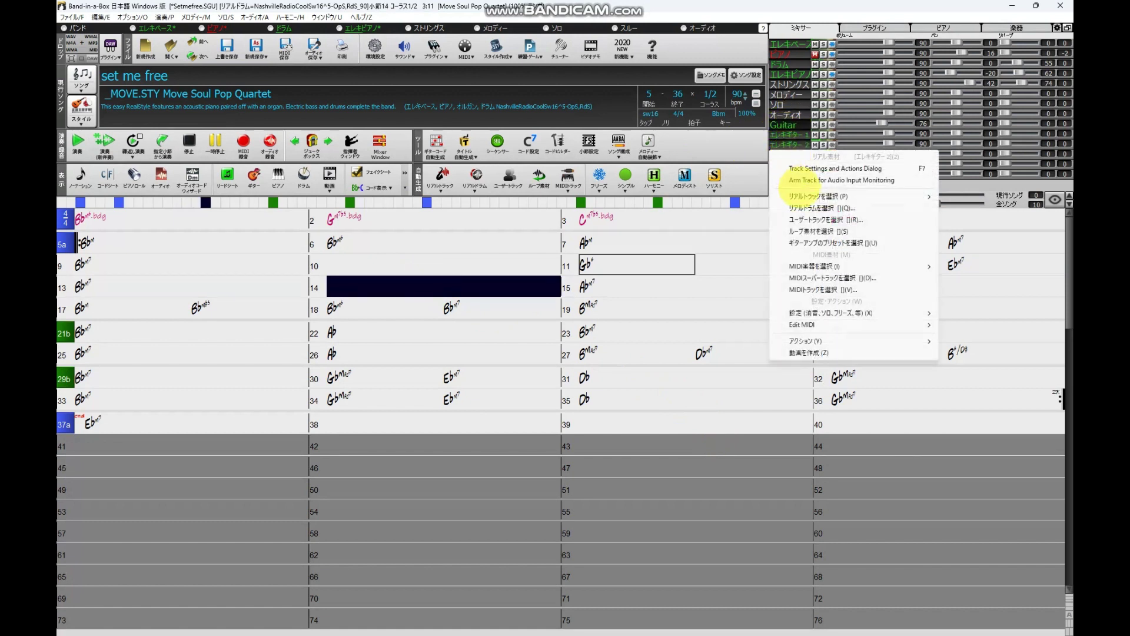
pyautogui.moveTo(801, 196)
pyautogui.click(686, 212)
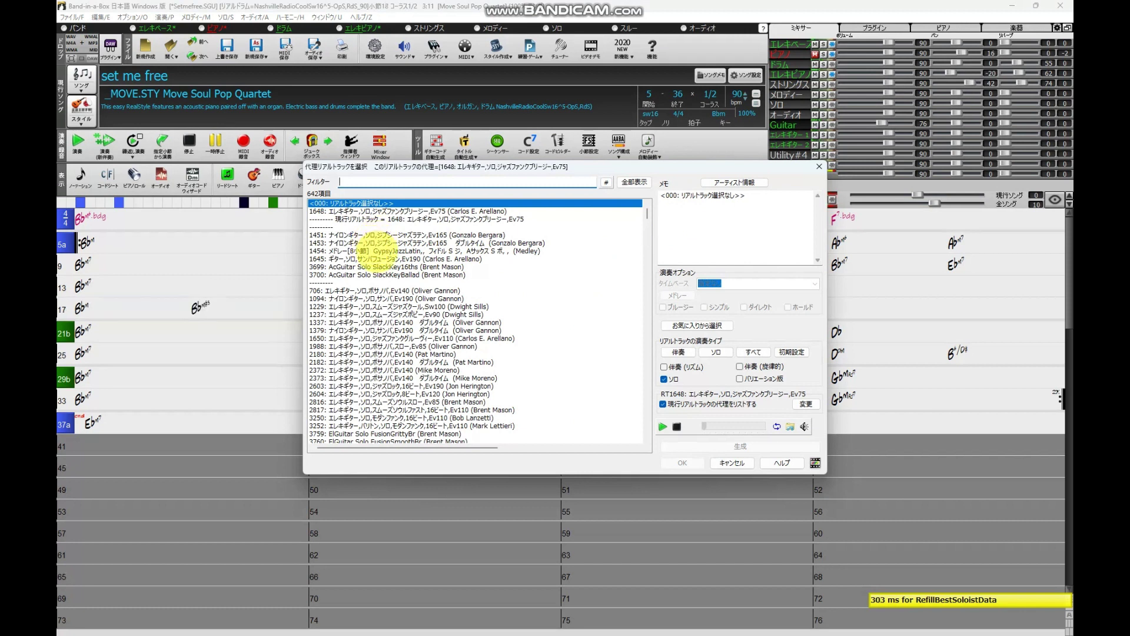
pyautogui.click(368, 268)
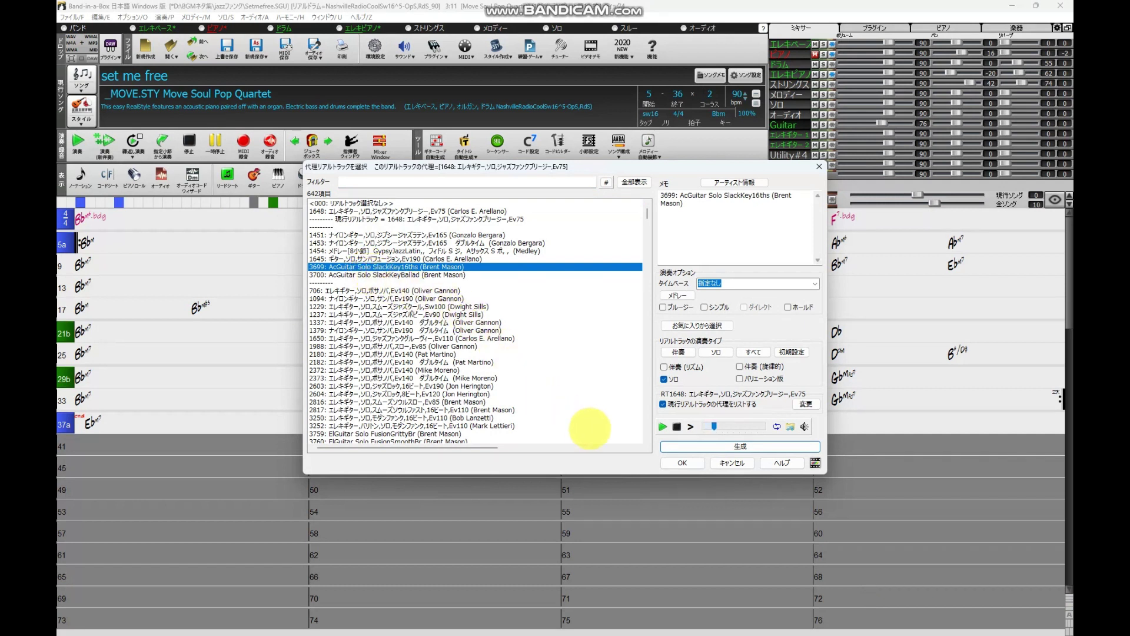
pyautogui.click(688, 447)
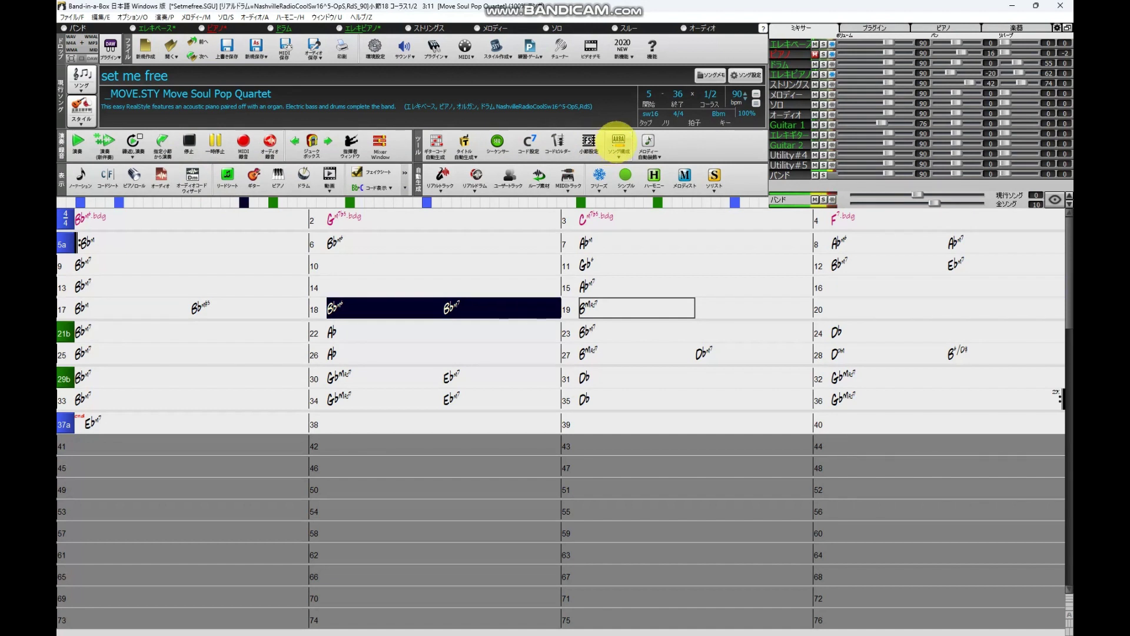
# - Copy the intro chords in bars 1 to 4 of the chord sheet
pyautogui.click(618, 141)
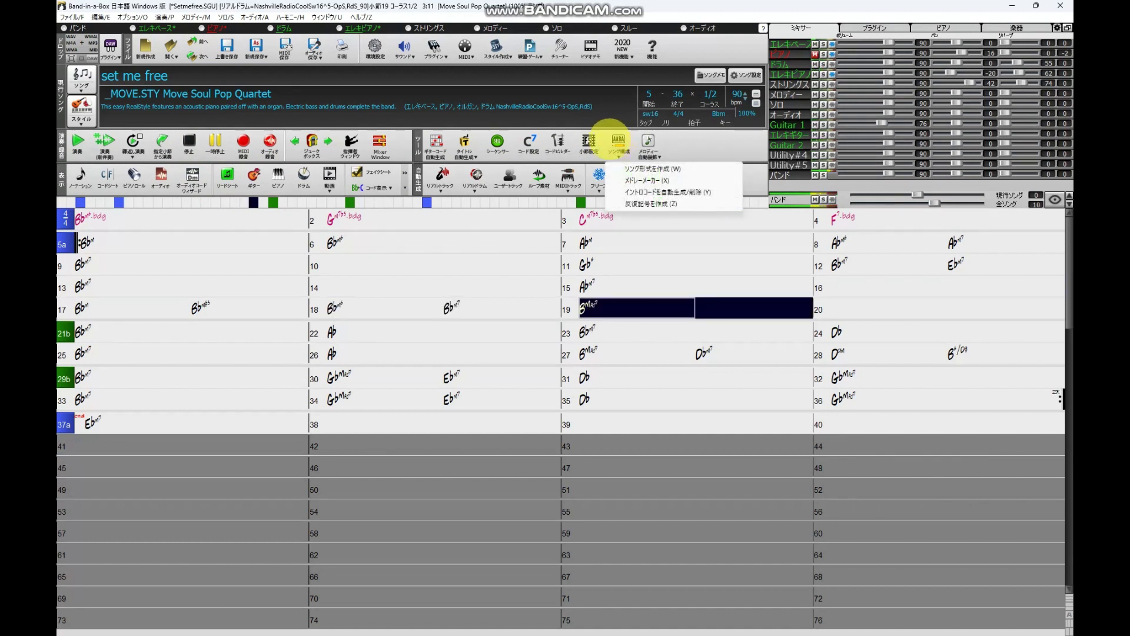
pyautogui.click(126, 221)
pyautogui.moveTo(465, 216); pyautogui.dragTo(883, 216)
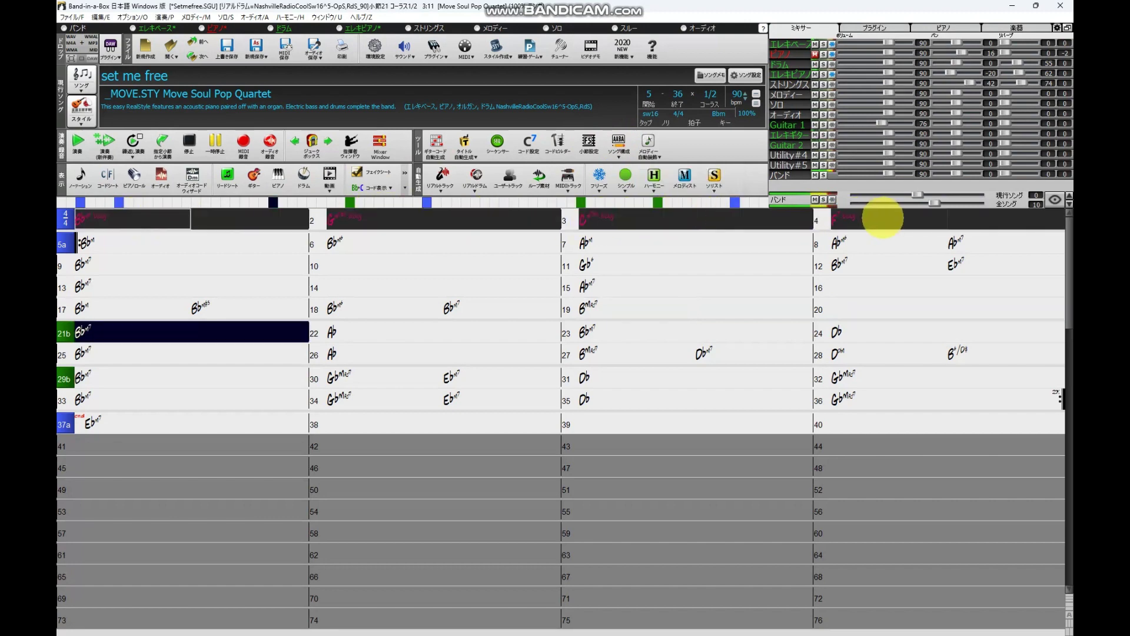
pyautogui.rightClick(883, 217)
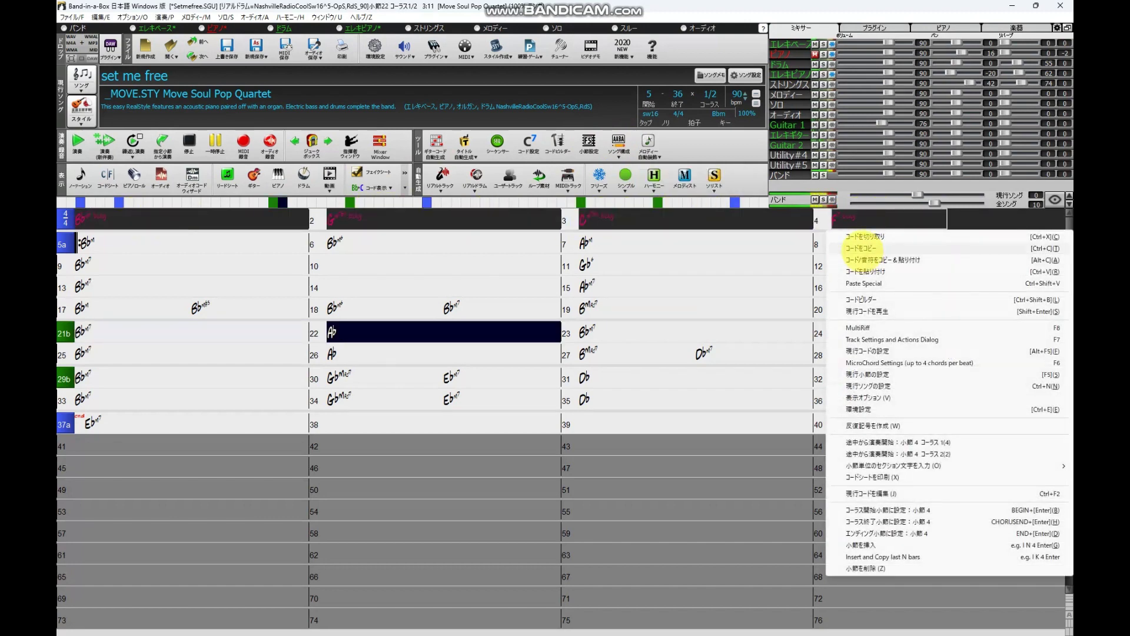
pyautogui.click(861, 247)
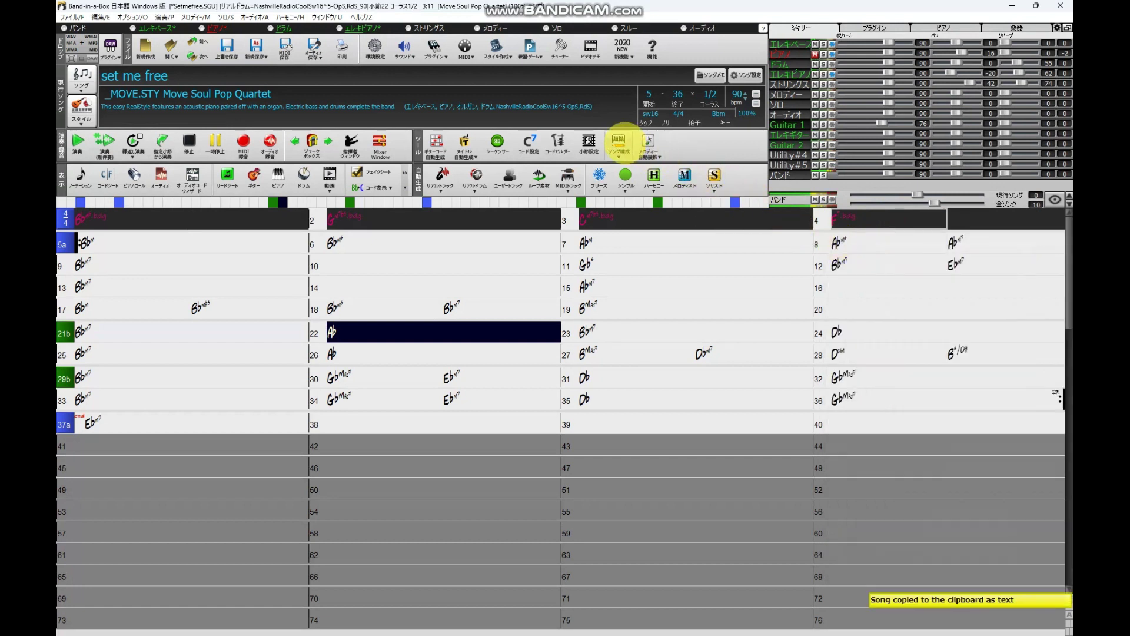
# - Generate new four-bar jazz intro chords with no pedal bass and the playing parts set to Bass only
pyautogui.click(618, 144)
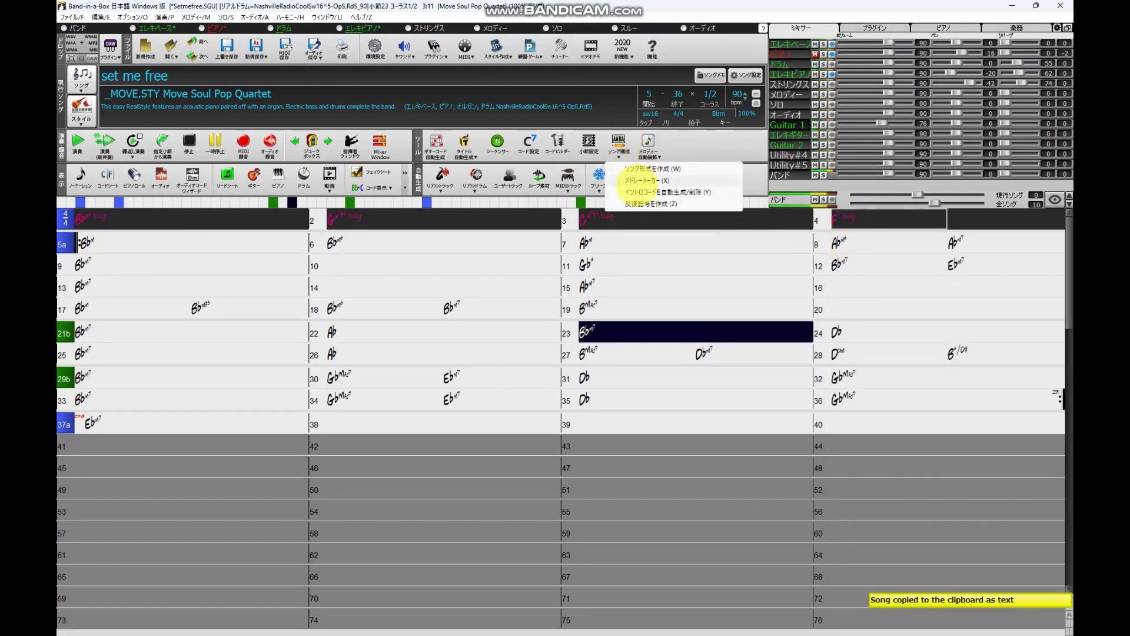
pyautogui.click(636, 192)
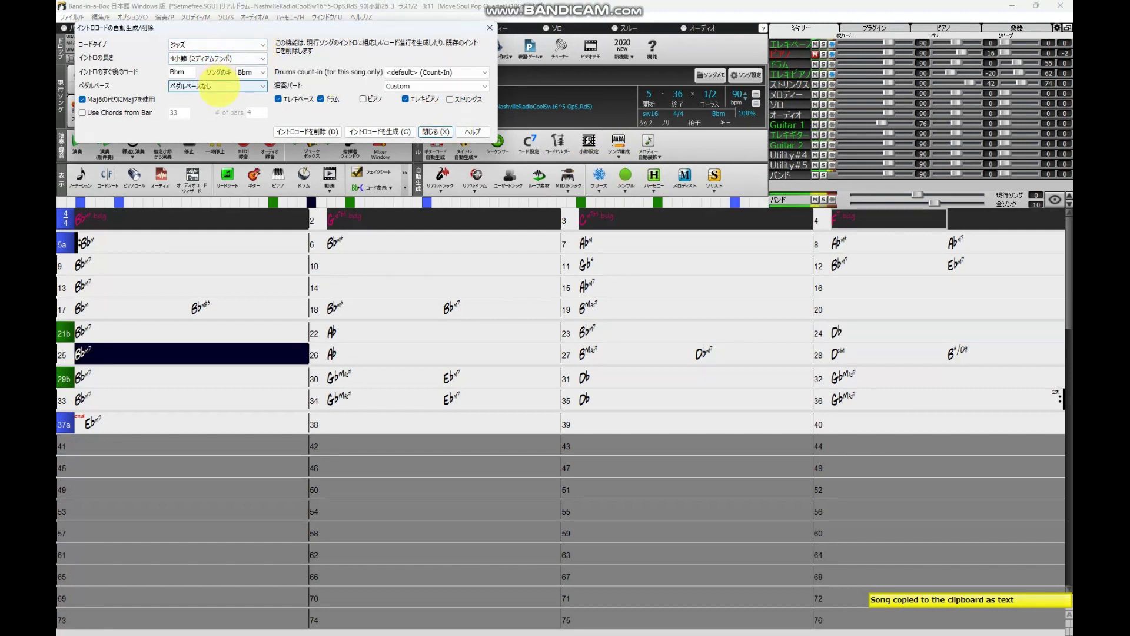
pyautogui.click(221, 86)
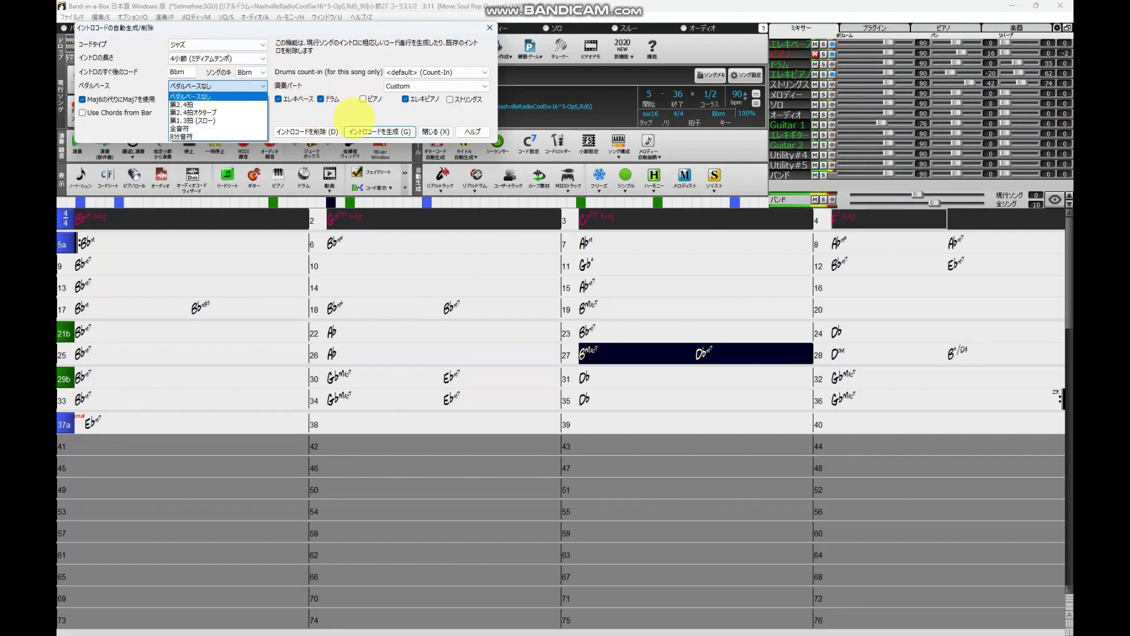
pyautogui.click(357, 113)
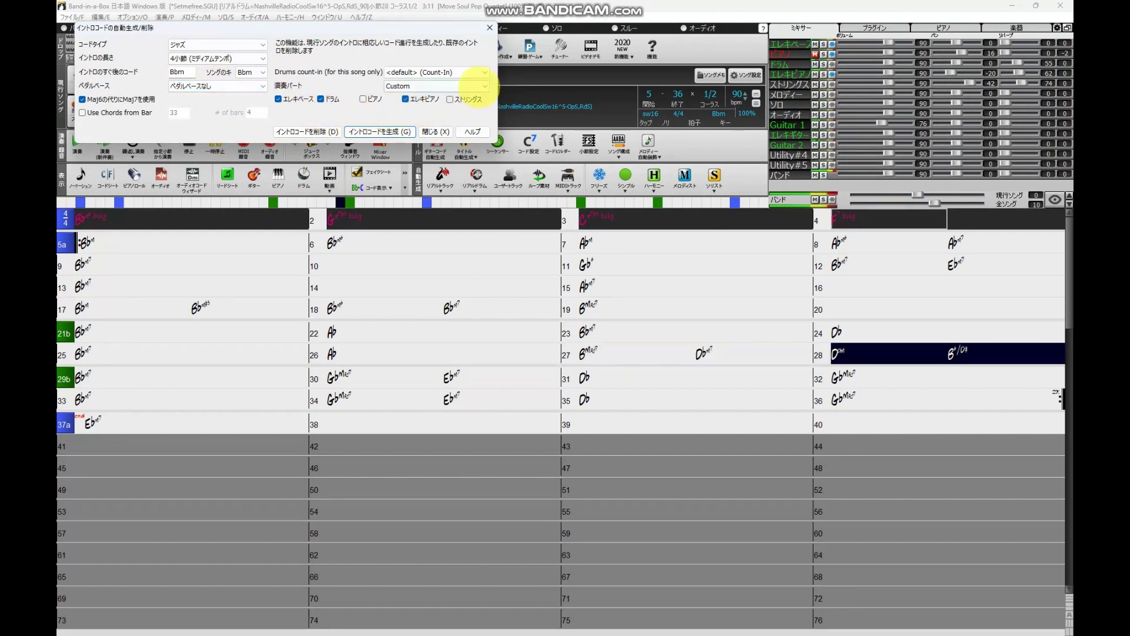
pyautogui.click(483, 86)
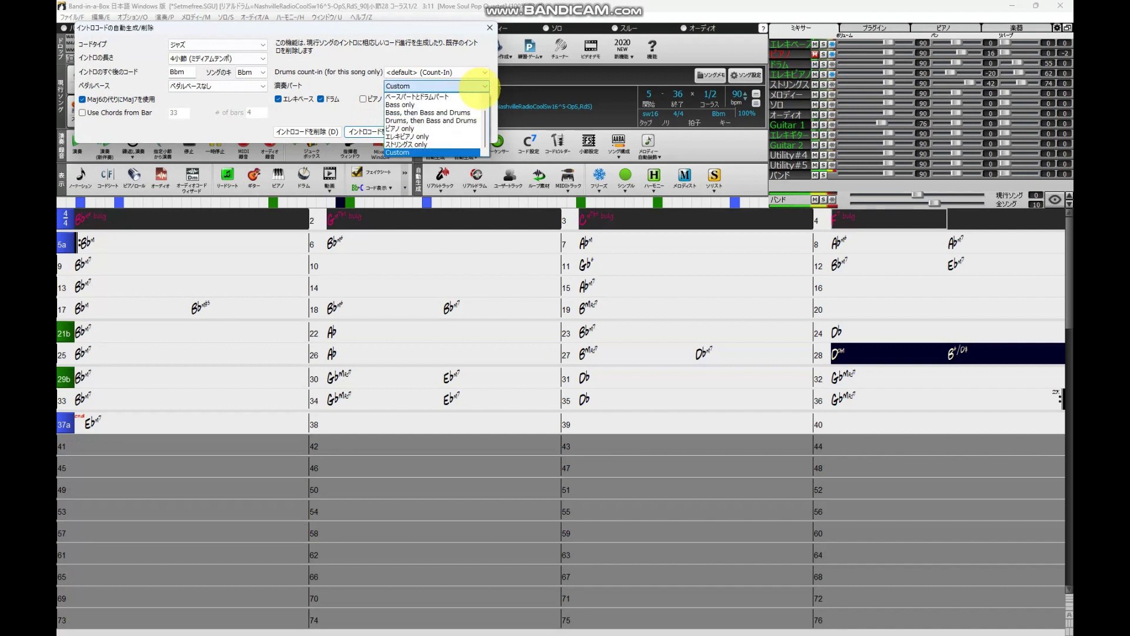
pyautogui.click(433, 97)
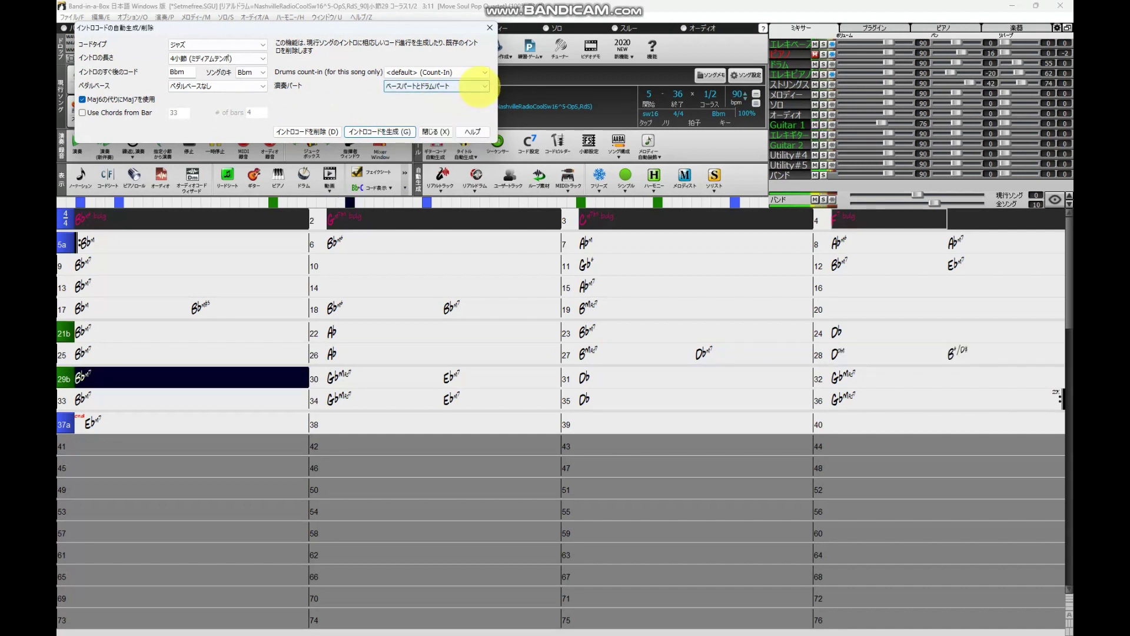
pyautogui.click(480, 86)
pyautogui.click(428, 106)
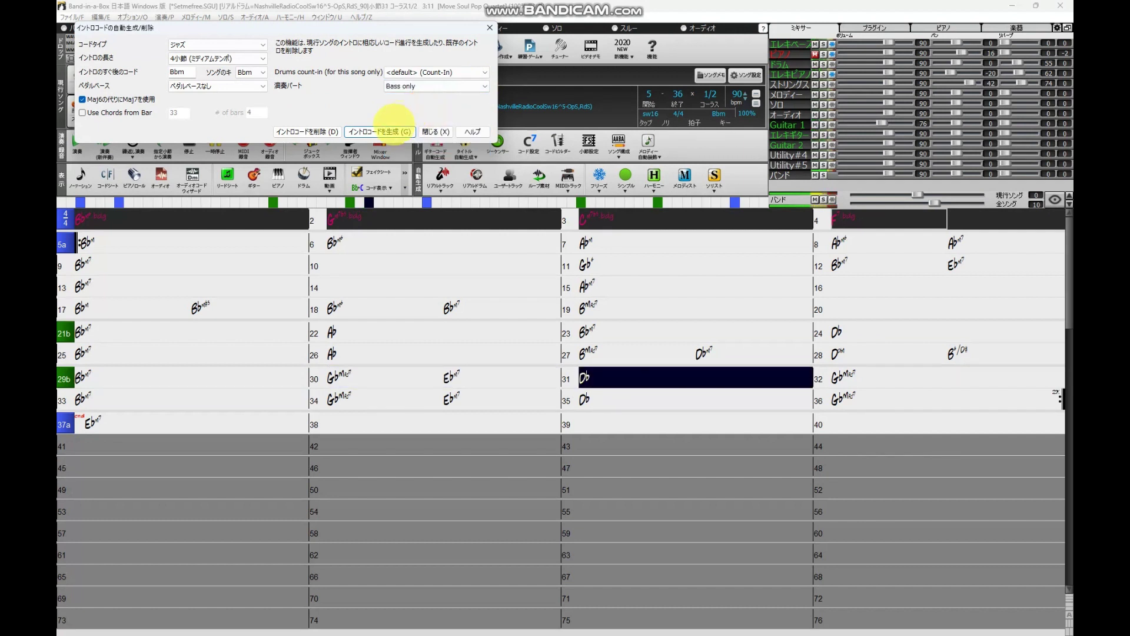
pyautogui.click(379, 131)
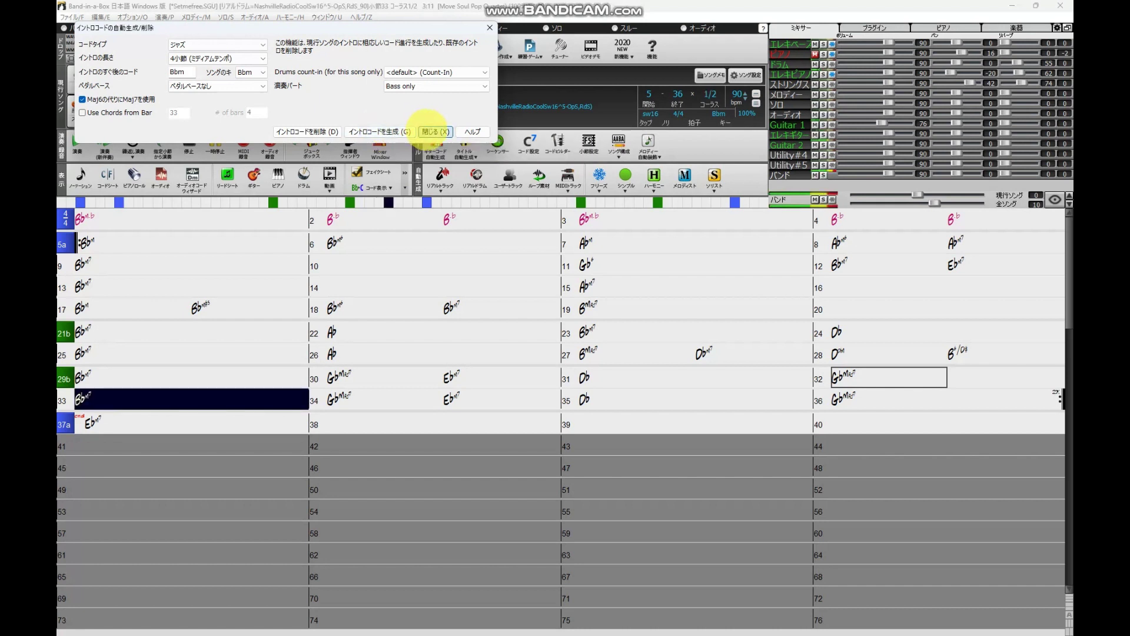
pyautogui.click(435, 131)
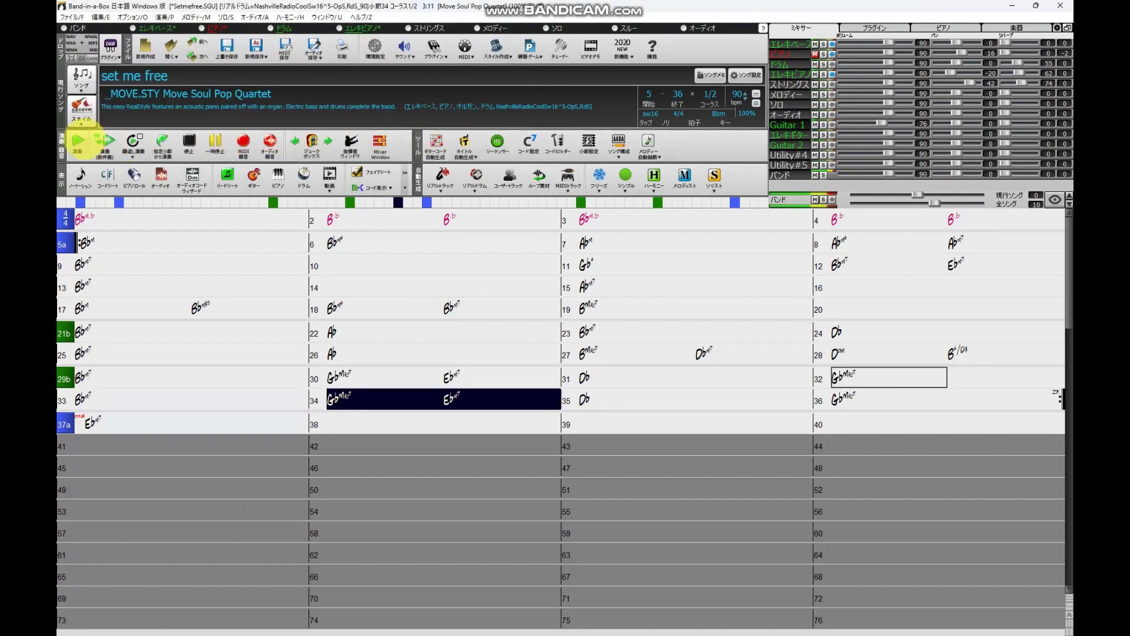
# - Play back the song with the generated intro and put the original chords back into bars 1 to 4
pyautogui.click(103, 141)
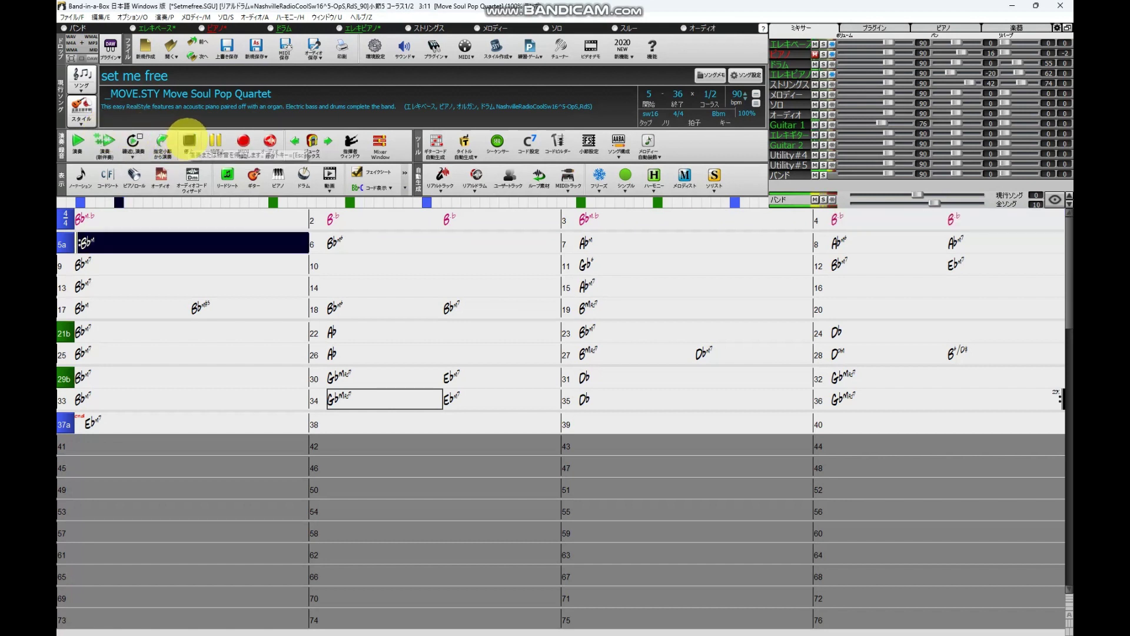
pyautogui.click(189, 141)
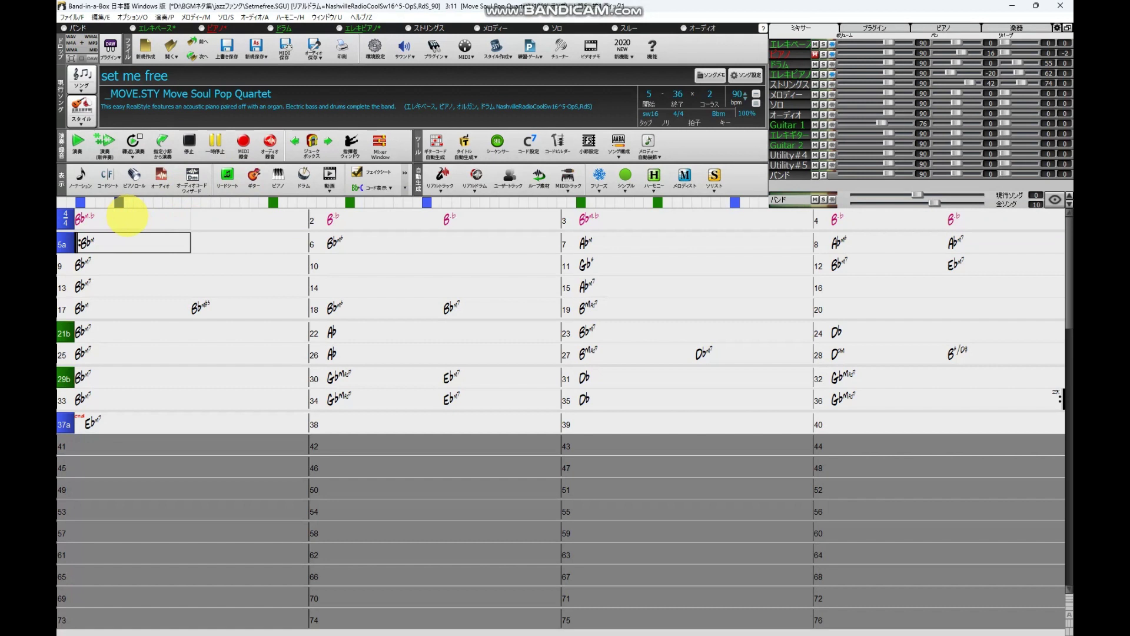
pyautogui.moveTo(126, 217); pyautogui.dragTo(940, 223)
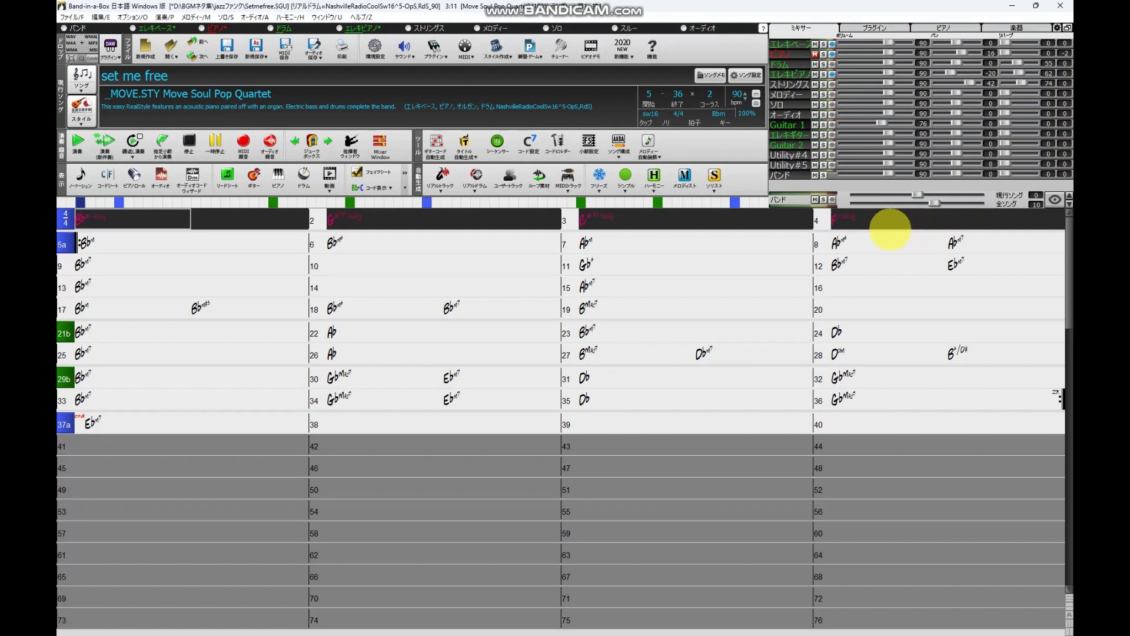
# - Set the intro generator's playing parts to Custom and include the piano and strings with the other parts
pyautogui.click(123, 259)
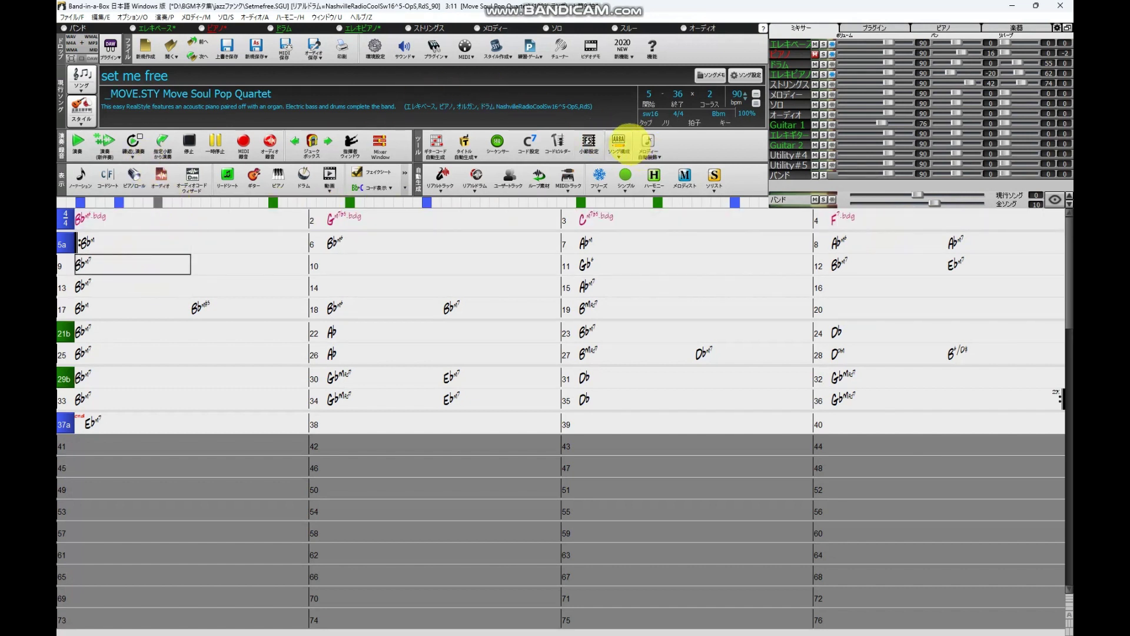
pyautogui.click(619, 141)
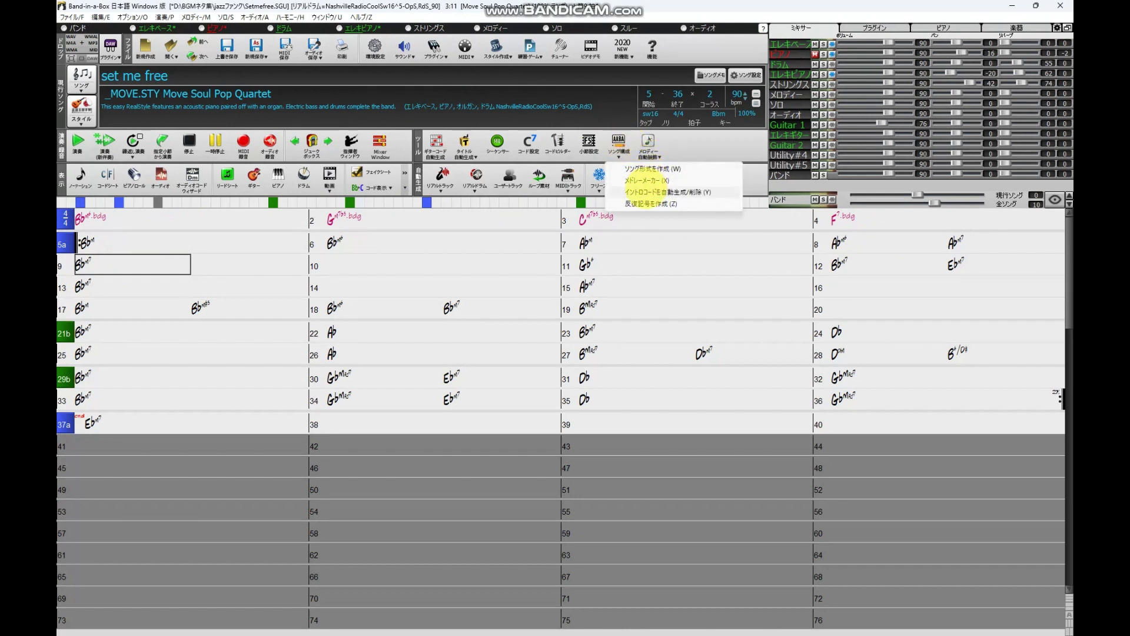
pyautogui.click(651, 191)
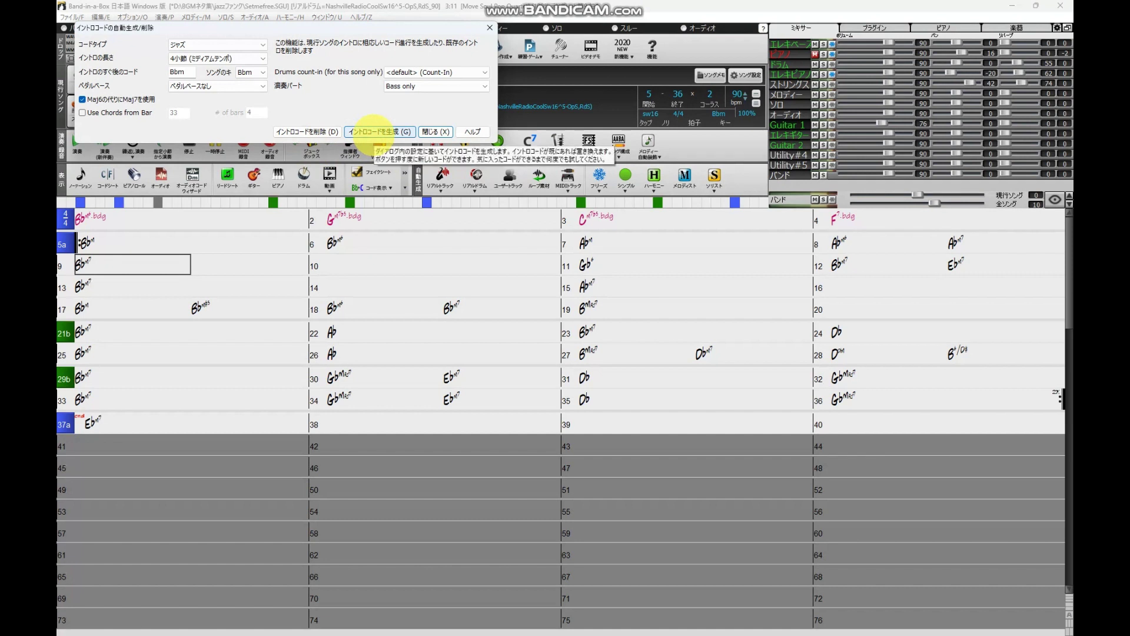
pyautogui.click(427, 85)
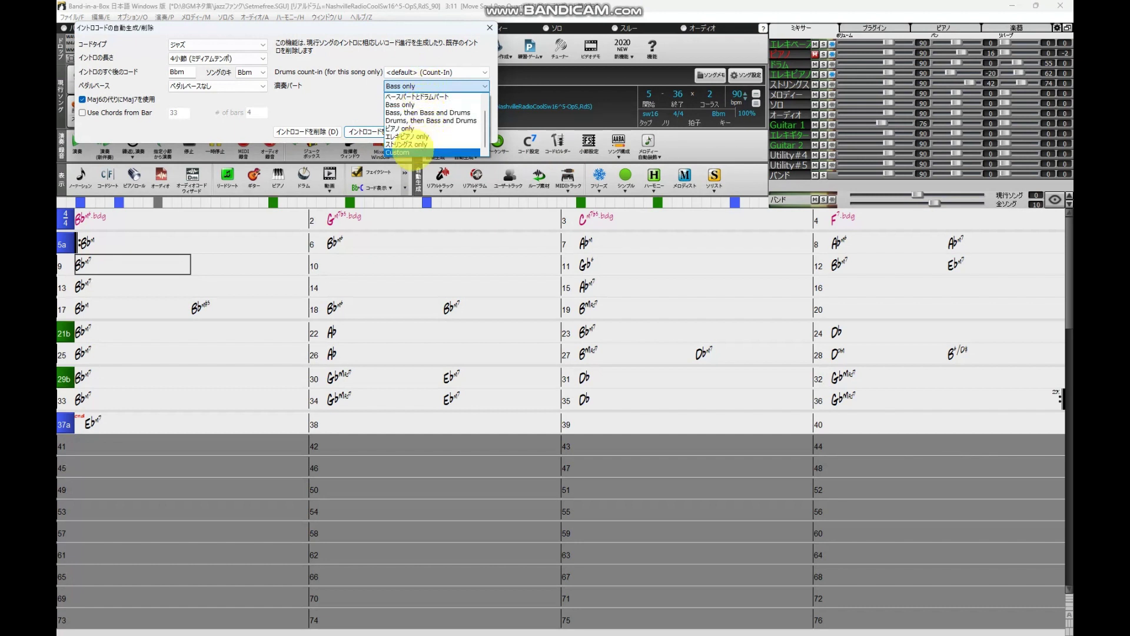
pyautogui.click(412, 152)
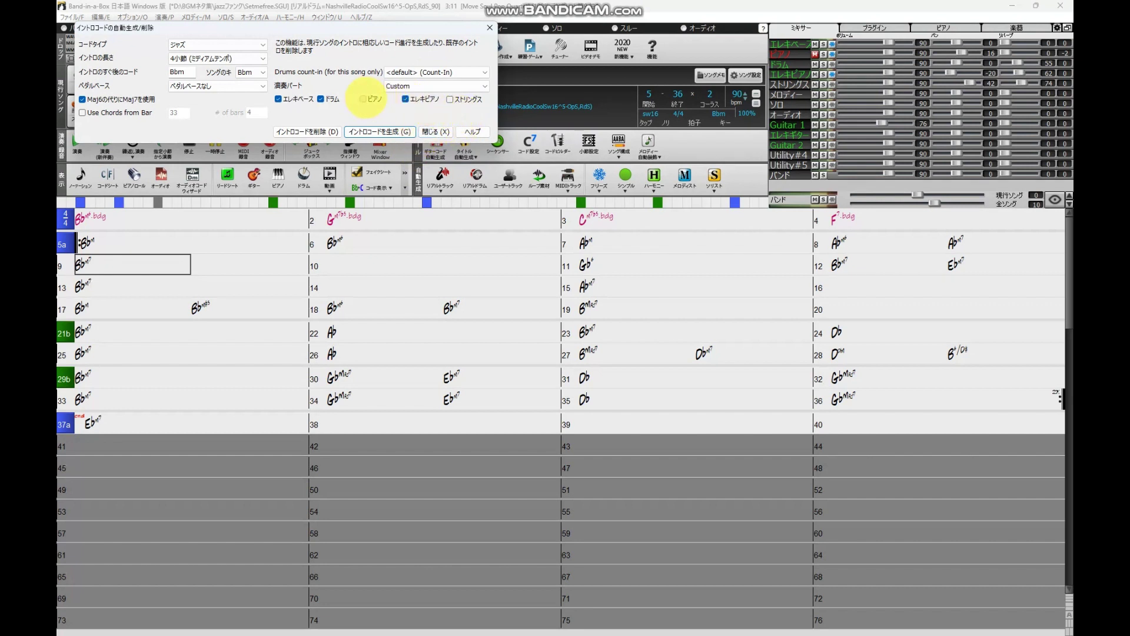
pyautogui.click(363, 99)
pyautogui.click(459, 98)
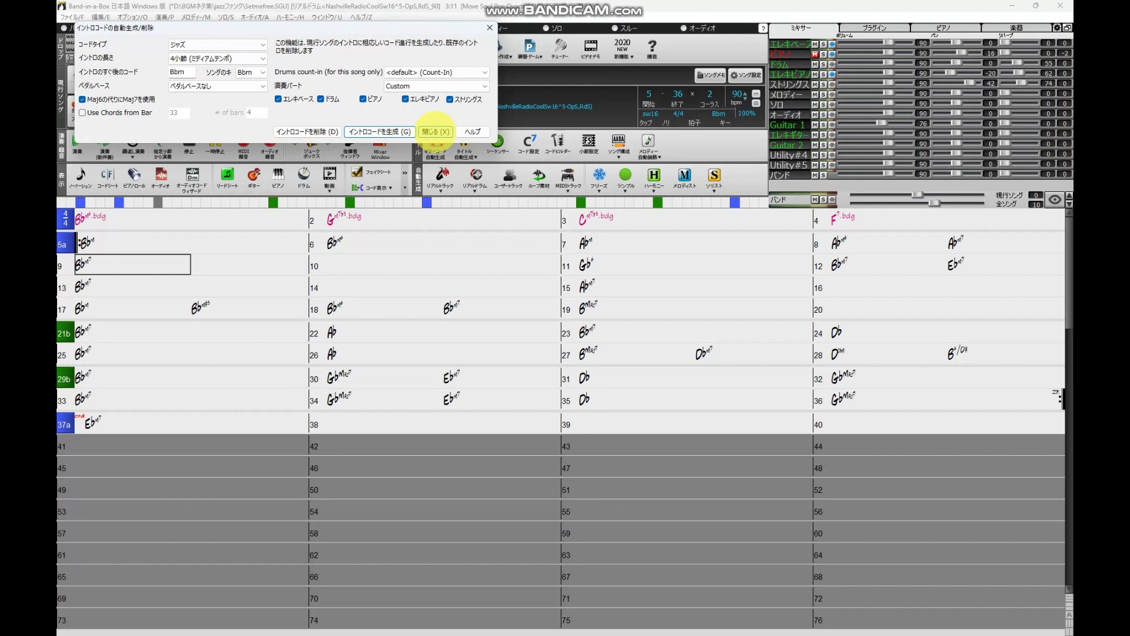
# - Set the drums count-in for this song to bサブスタイルフィル and play the song with newly generated accompaniment
pyautogui.click(455, 70)
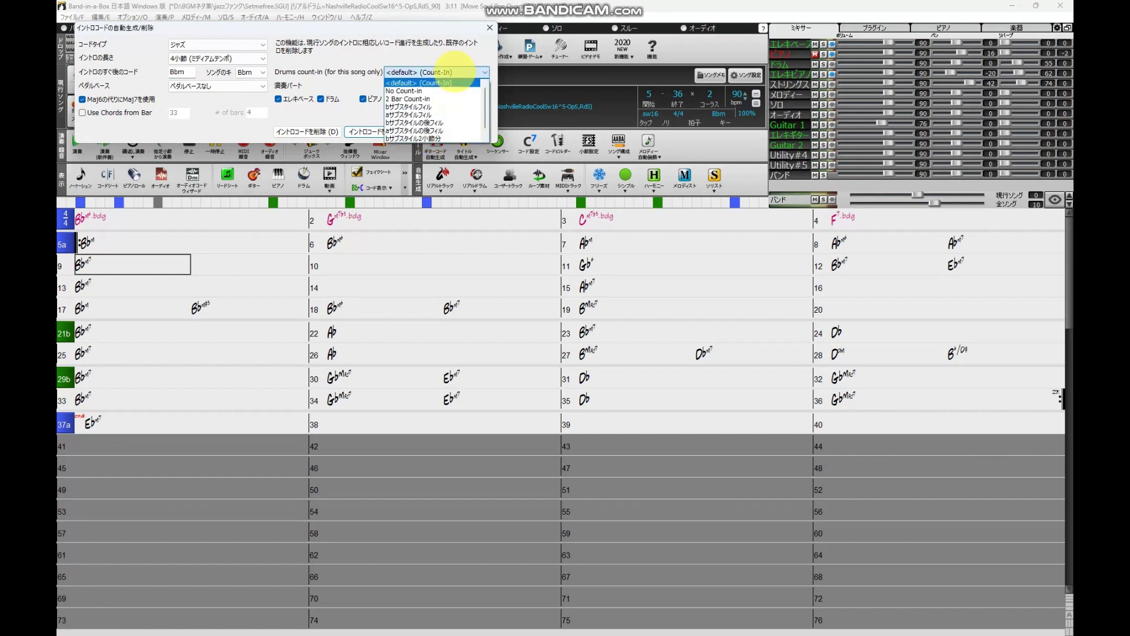
pyautogui.click(432, 106)
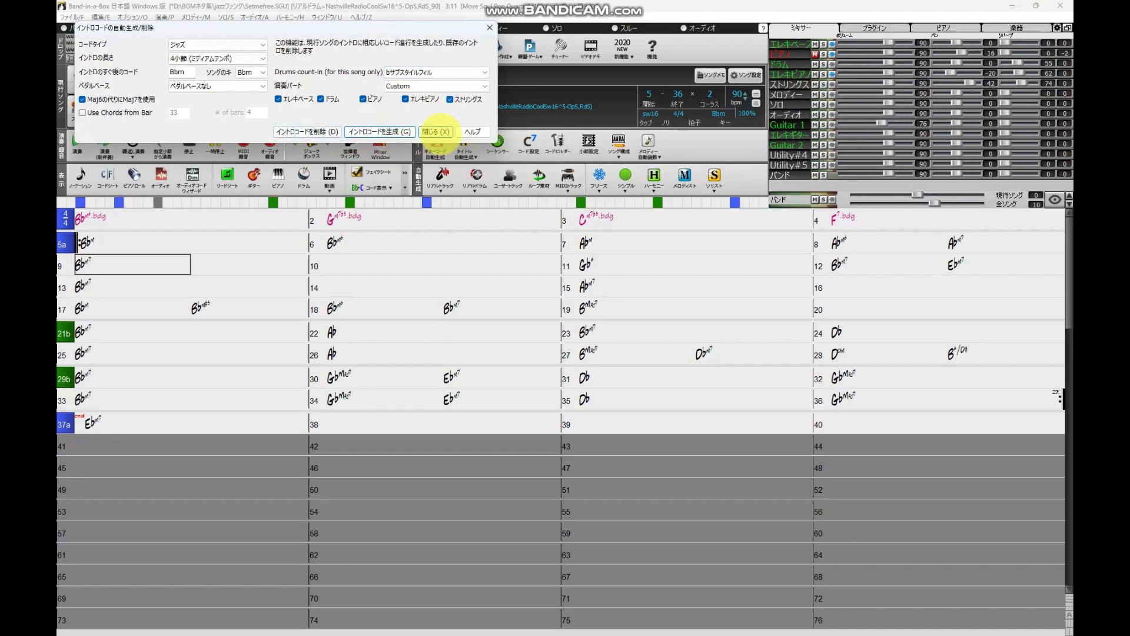
pyautogui.click(436, 132)
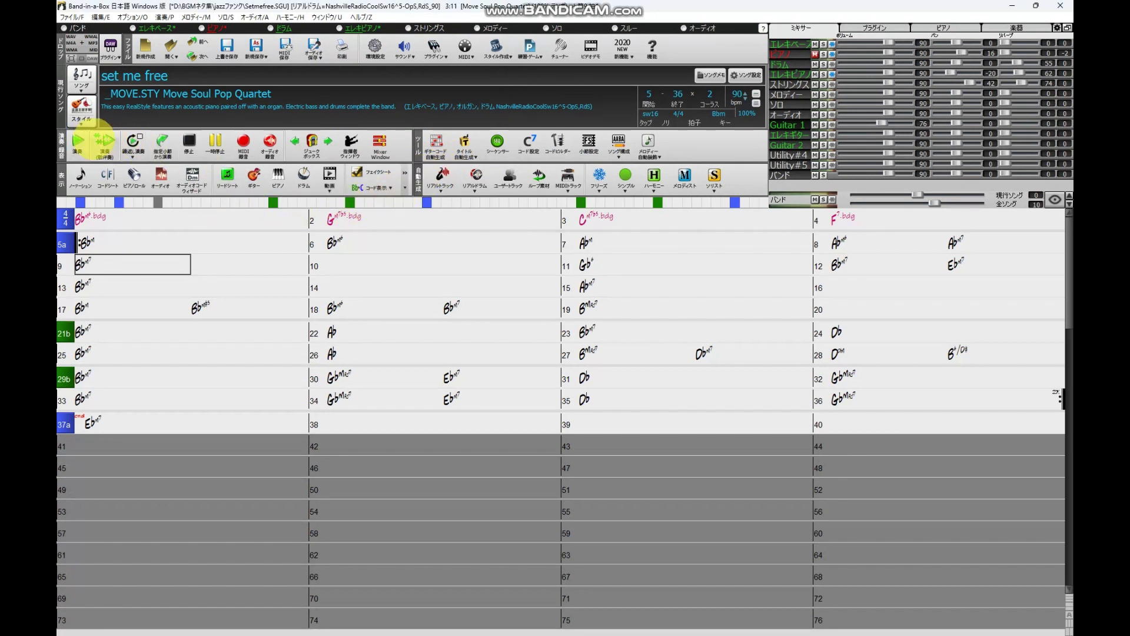
pyautogui.click(106, 140)
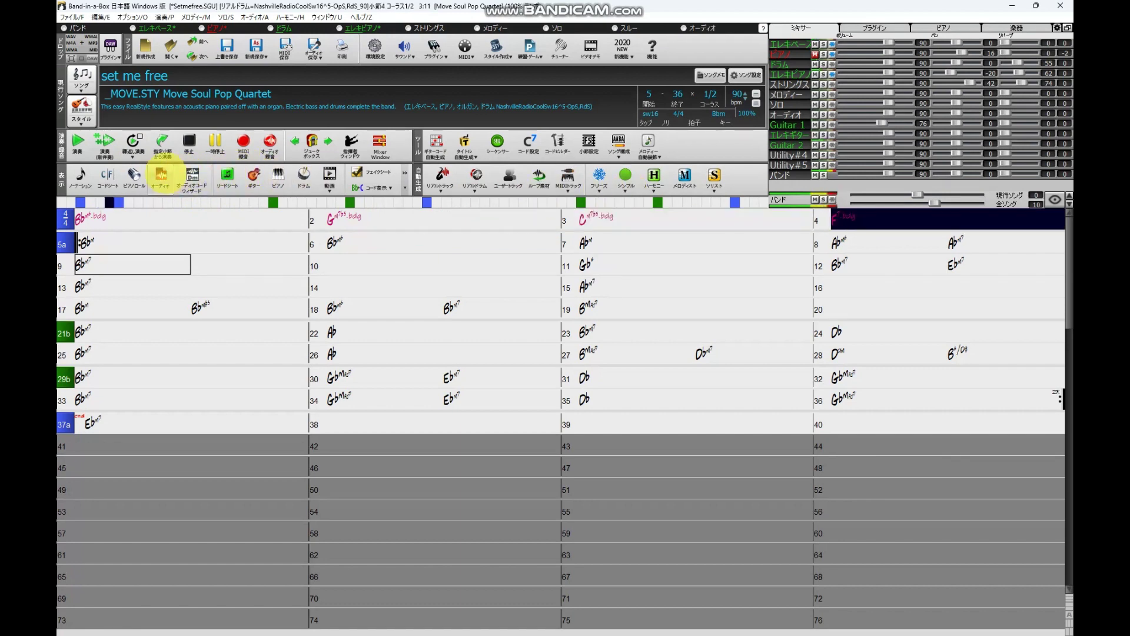
# - Examine the Guitar 1 and electric bass waveforms around the intro in the audio view
pyautogui.click(161, 175)
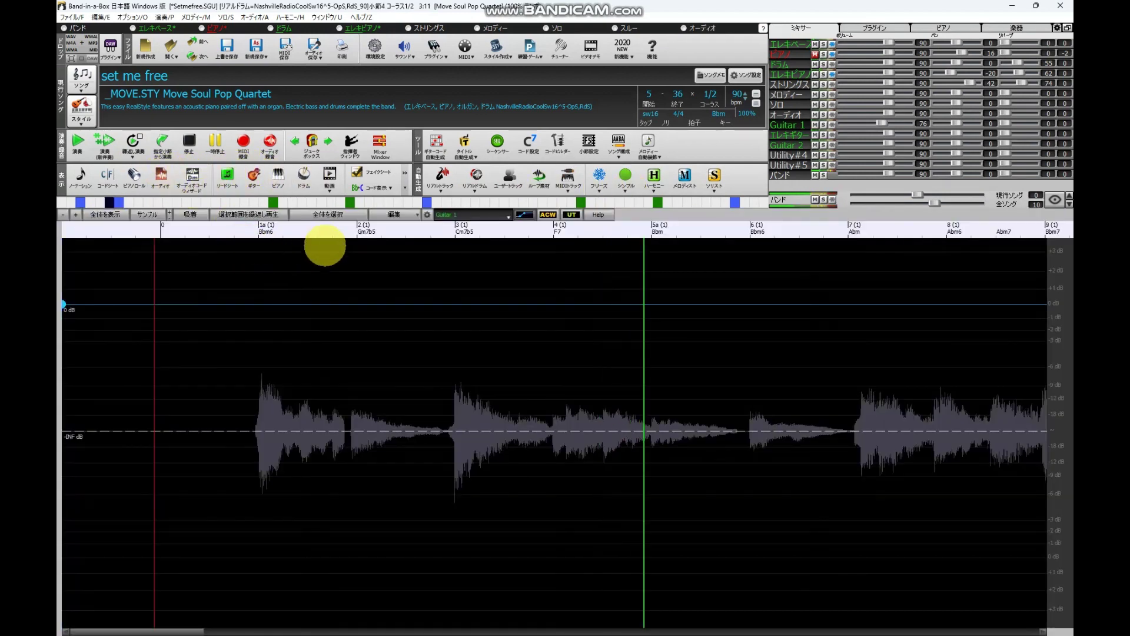
pyautogui.scroll(-2, 375, 391)
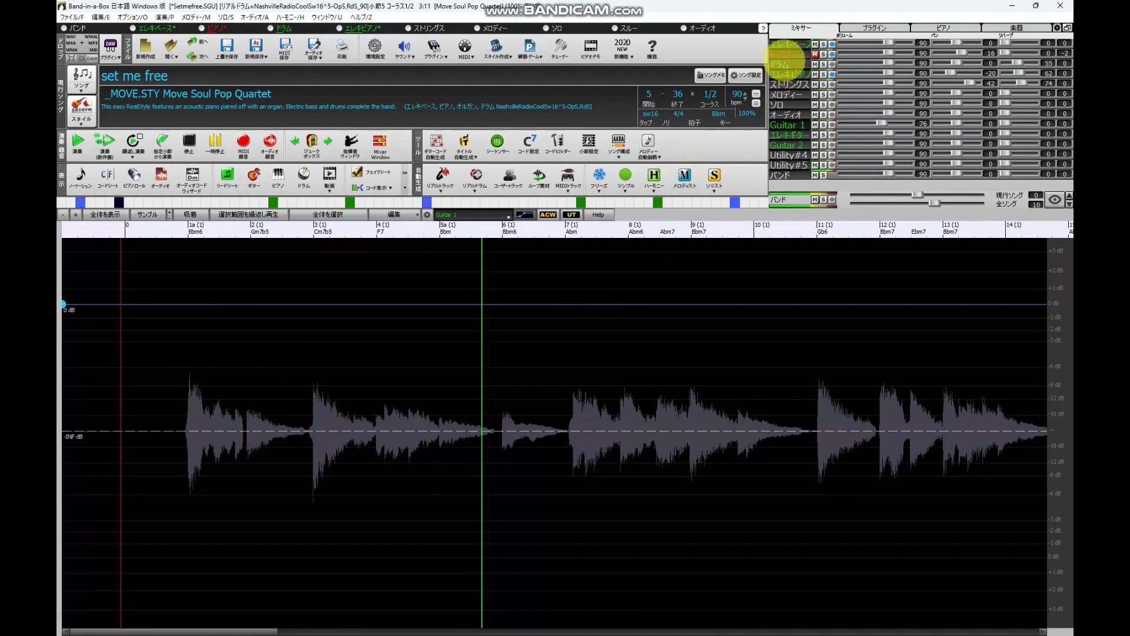
pyautogui.click(789, 44)
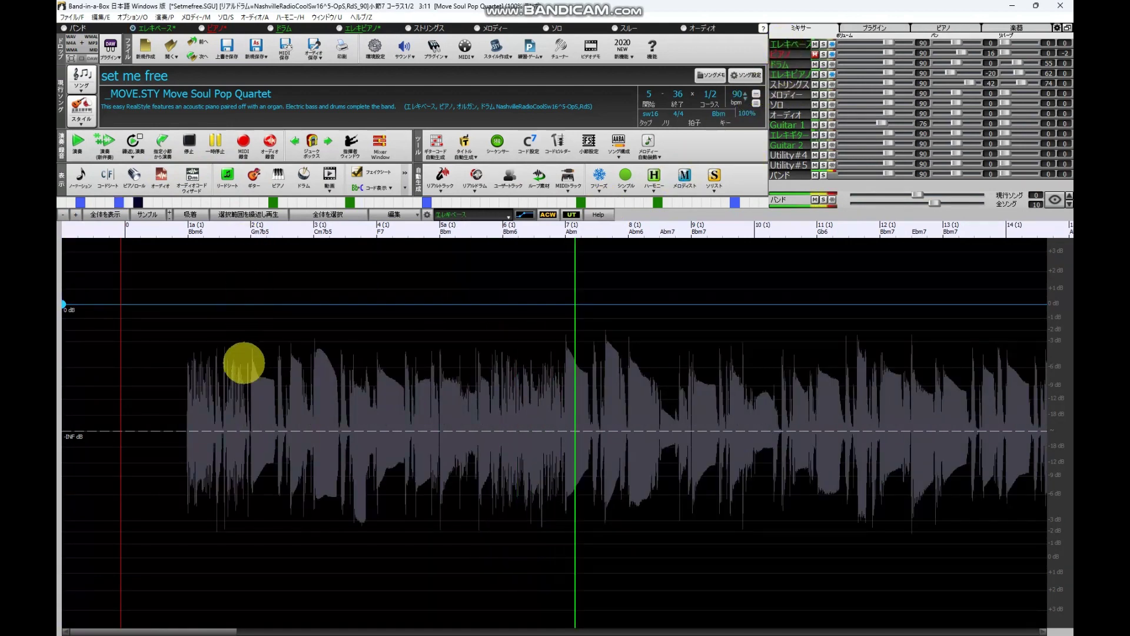
pyautogui.click(175, 385)
pyautogui.scroll(1, 175, 385)
pyautogui.scroll(1, 175, 385)
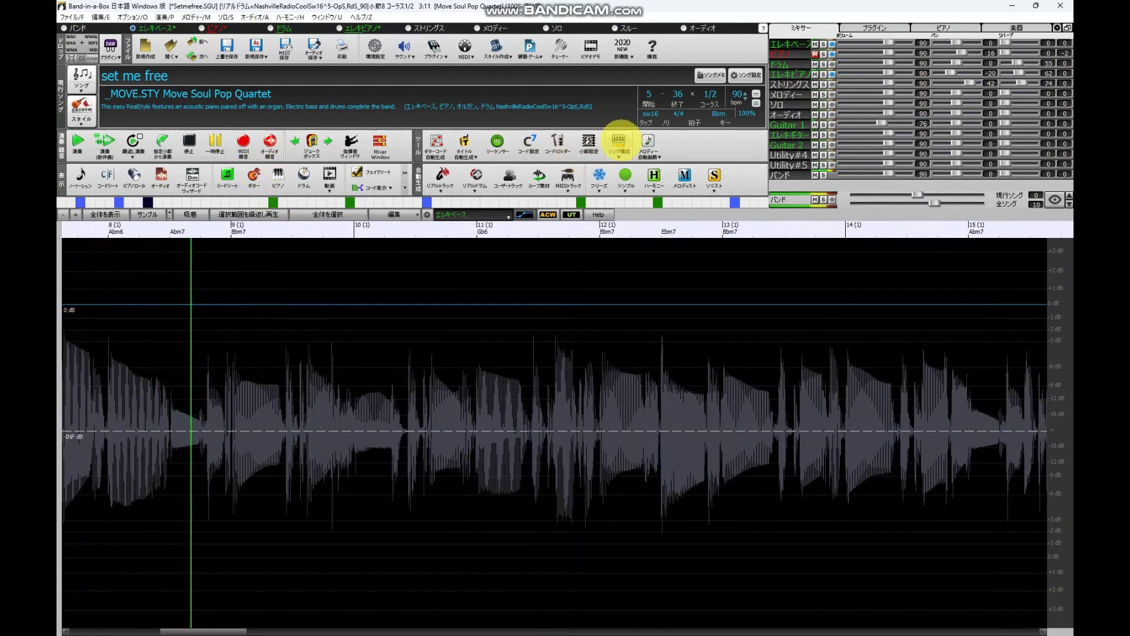
# - Set the intro's pedal bass to 第2.4拍 and play the song with regenerated accompaniment
pyautogui.click(619, 143)
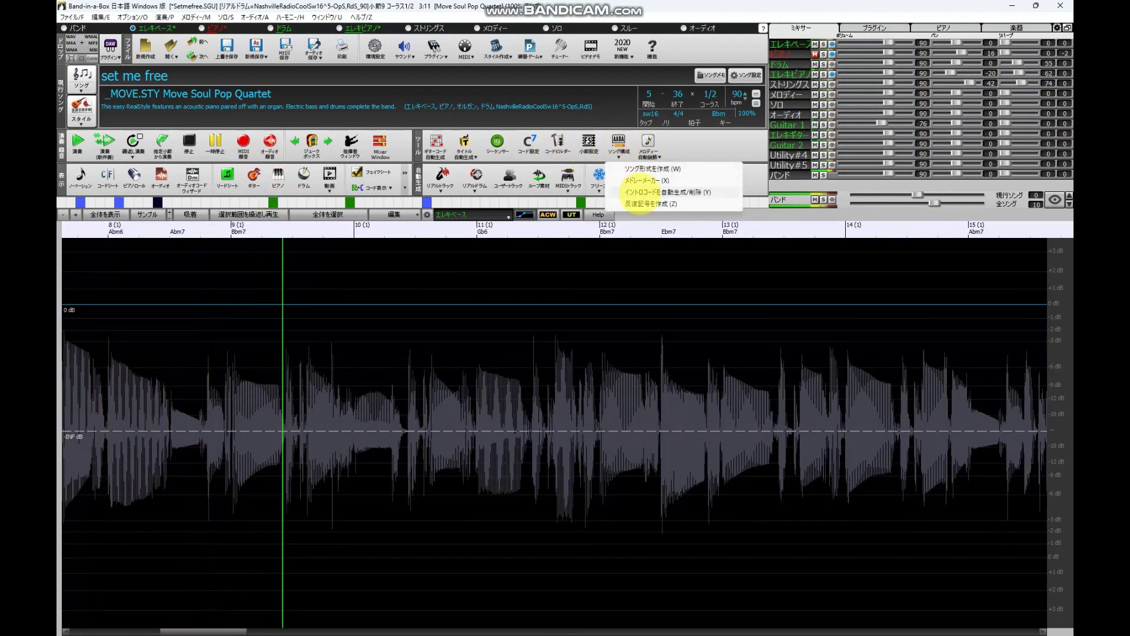
pyautogui.click(641, 192)
pyautogui.click(245, 72)
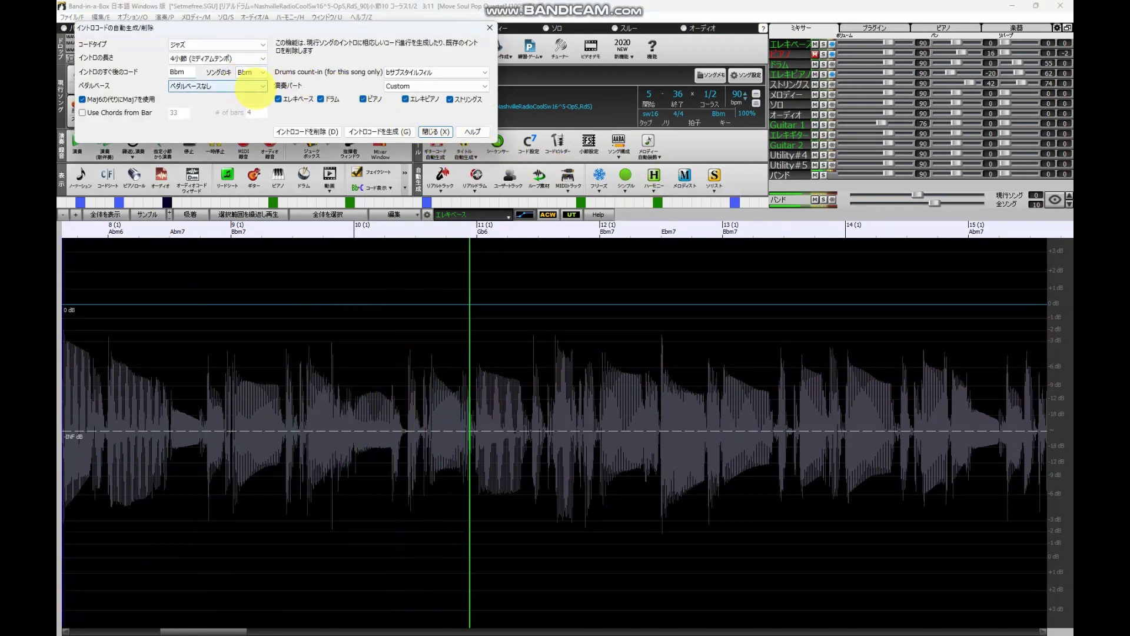
pyautogui.click(252, 87)
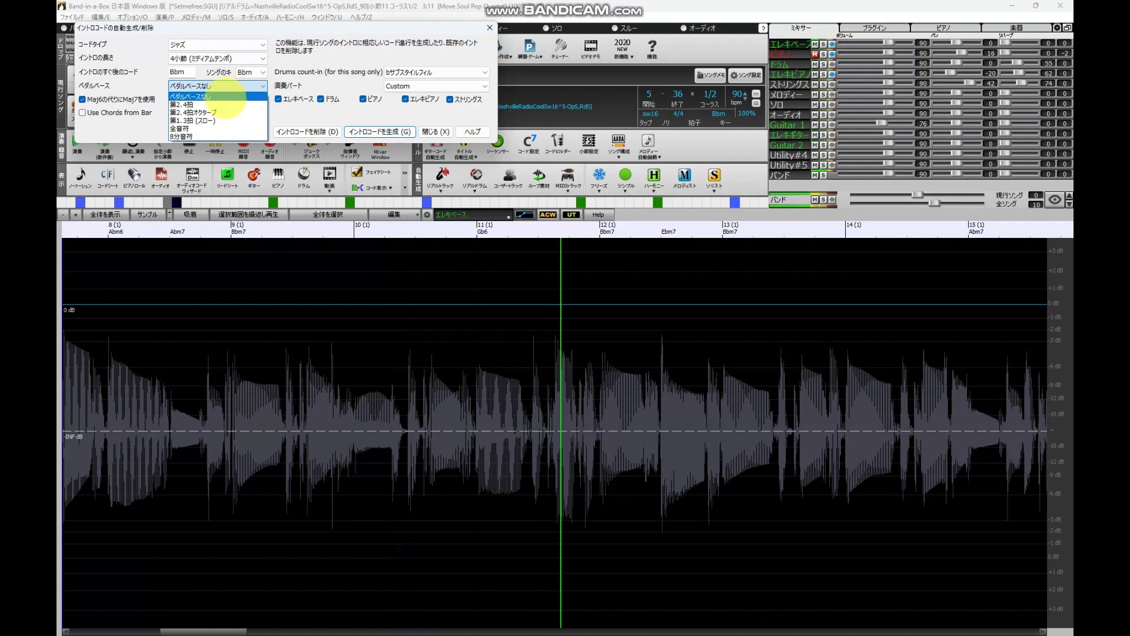
pyautogui.click(212, 105)
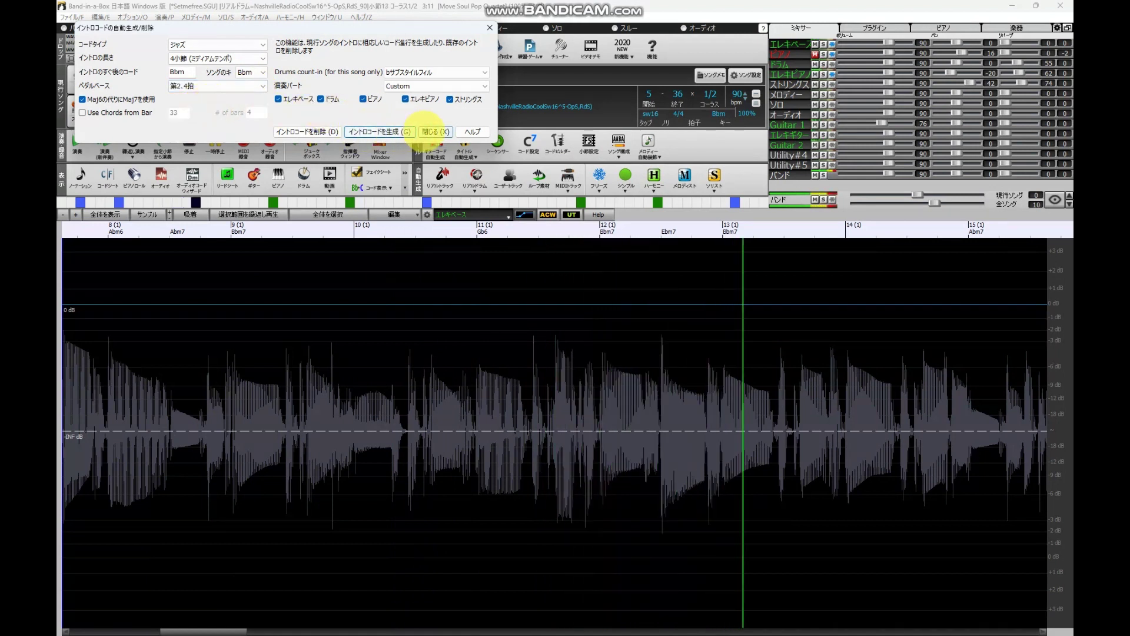
pyautogui.click(436, 131)
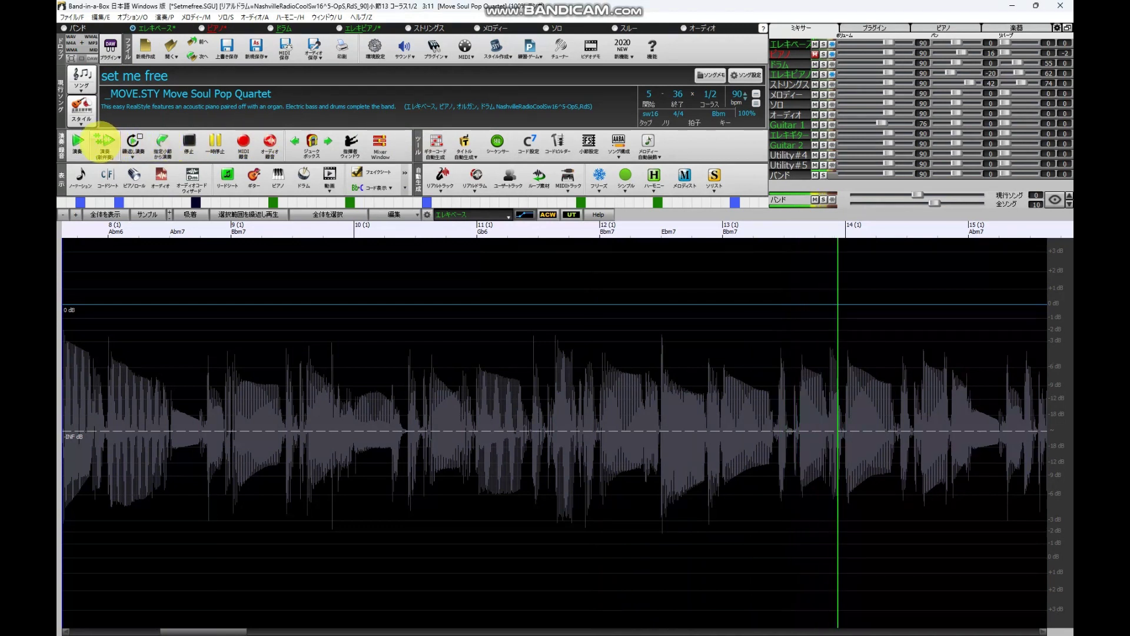
pyautogui.click(103, 140)
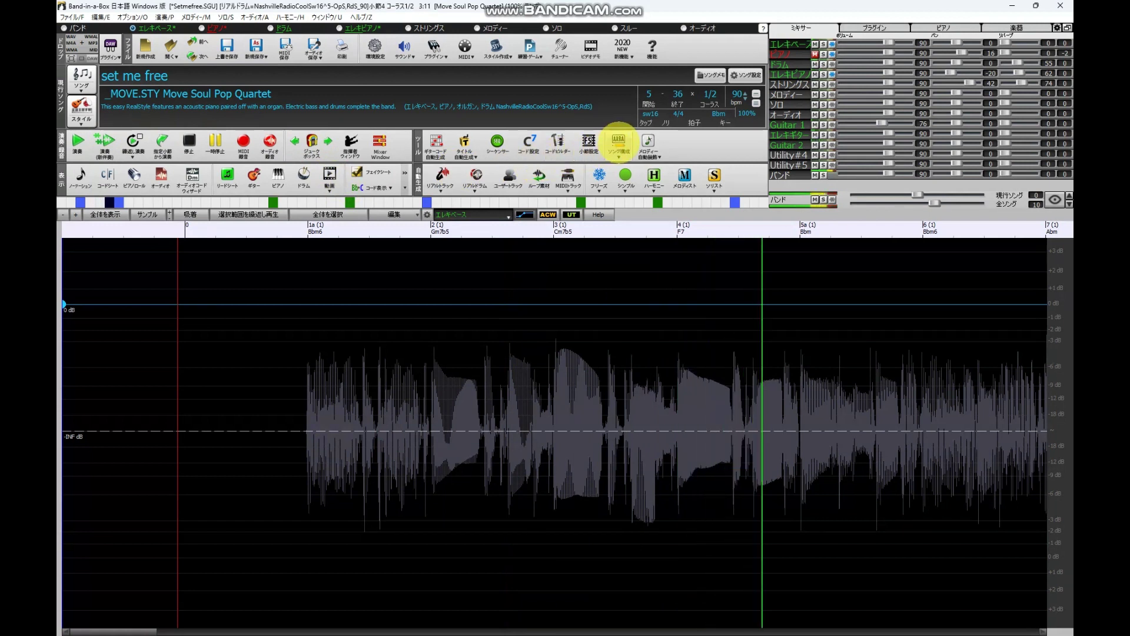
# - Set the intro's pedal bass to 第1.3拍 (スロー) and generate new four-bar jazz intro chords
pyautogui.click(619, 143)
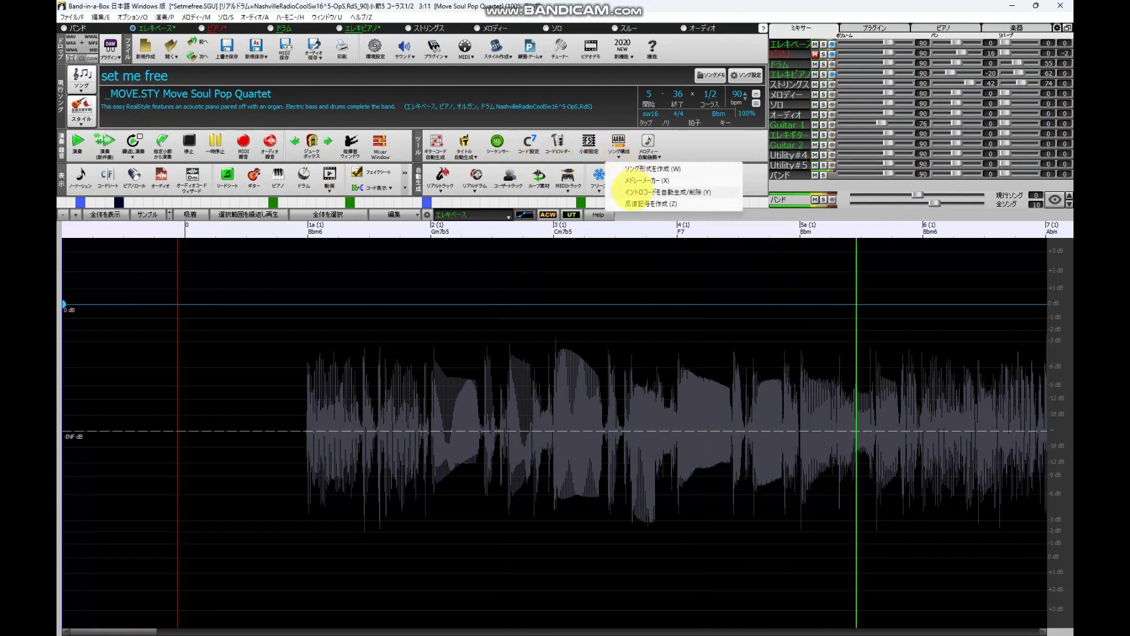
pyautogui.click(629, 192)
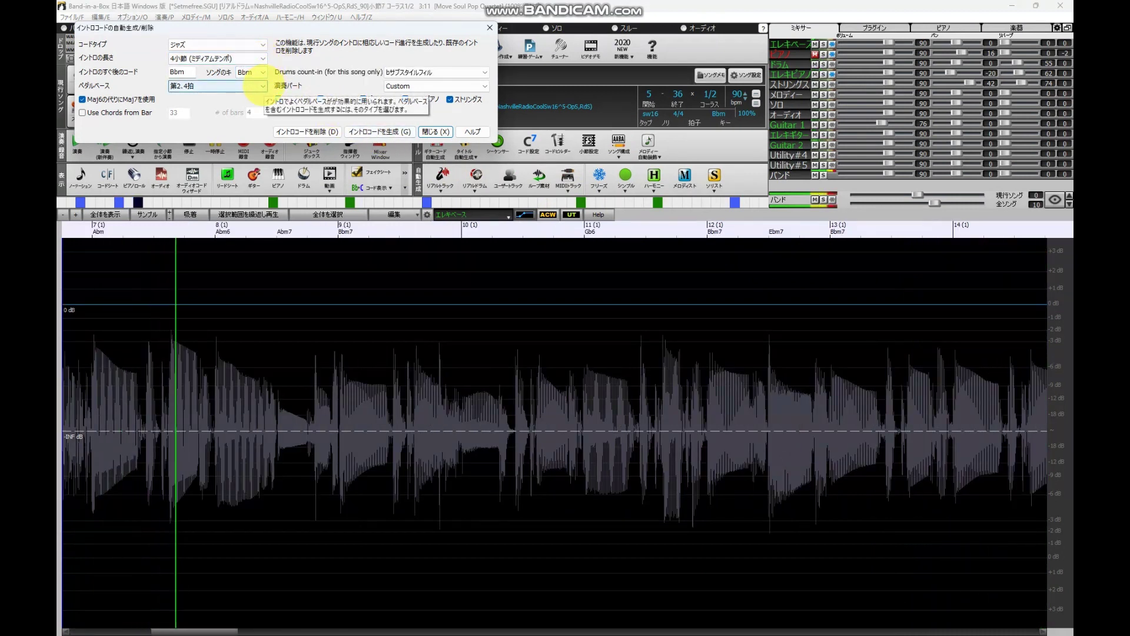
pyautogui.click(261, 86)
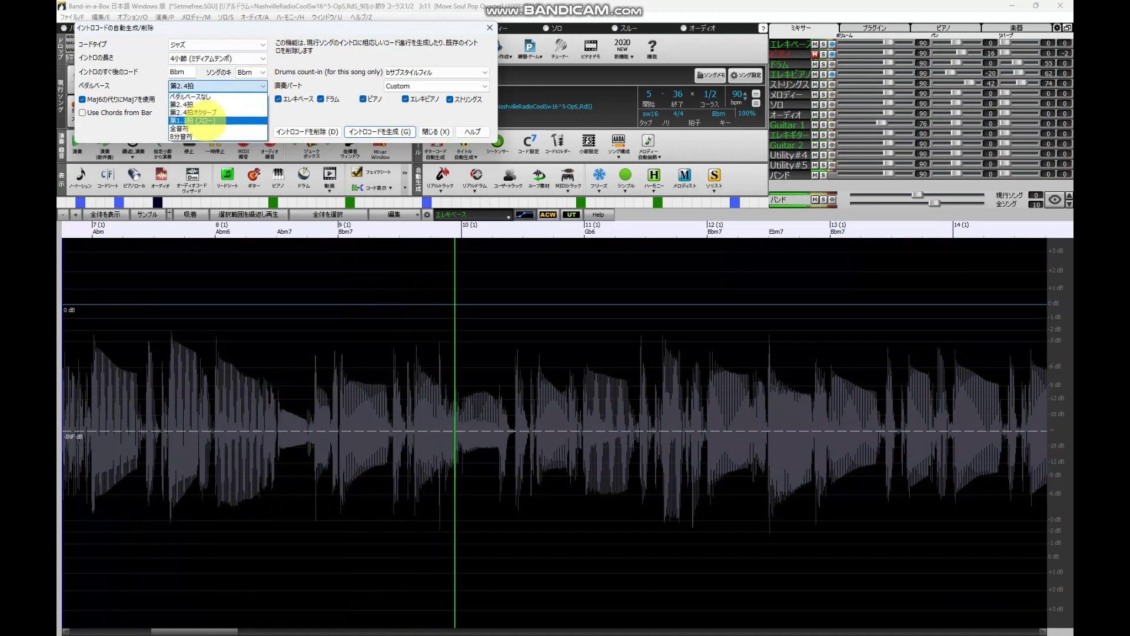
pyautogui.click(203, 121)
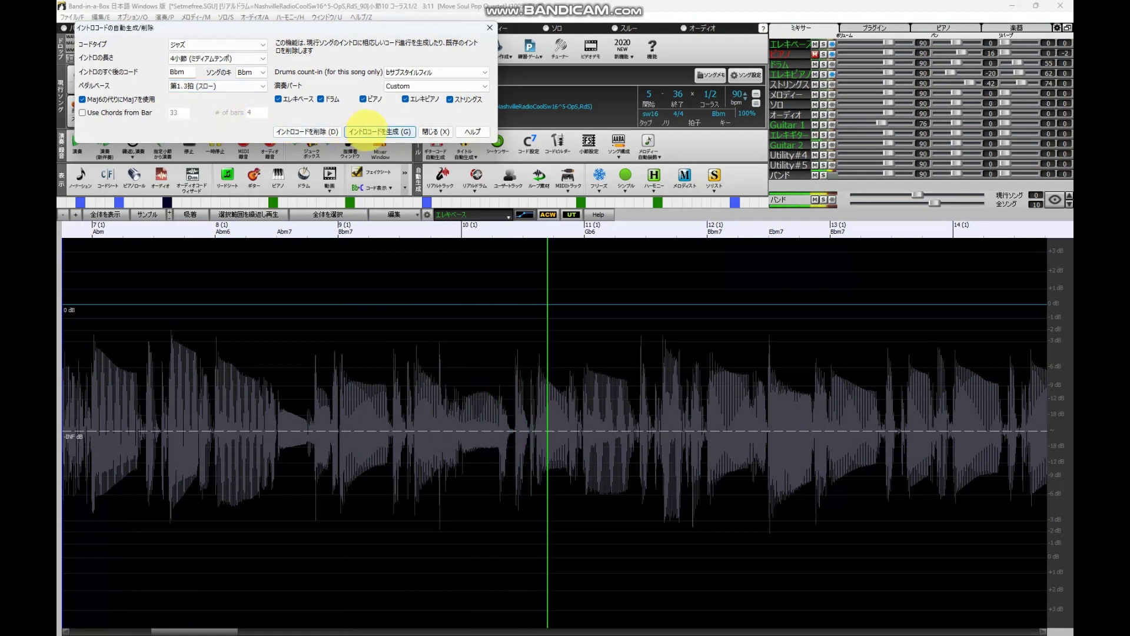
pyautogui.click(374, 128)
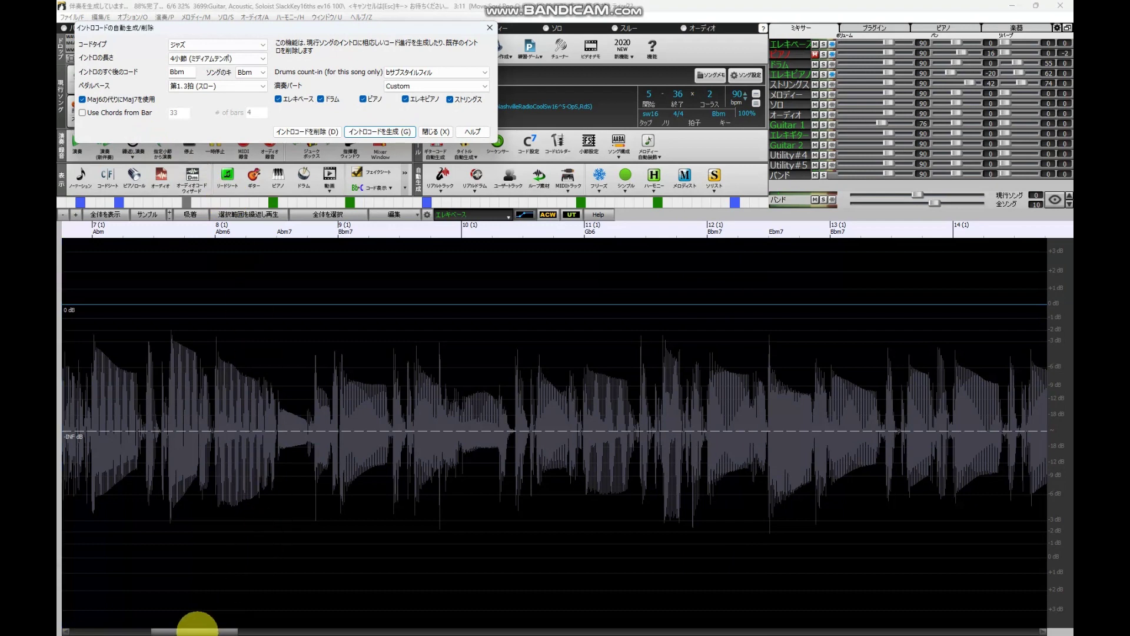
# - Listen to the pedal-bass intro from its beginning and generate another set of intro chords with the same settings
pyautogui.moveTo(197, 627); pyautogui.dragTo(104, 618)
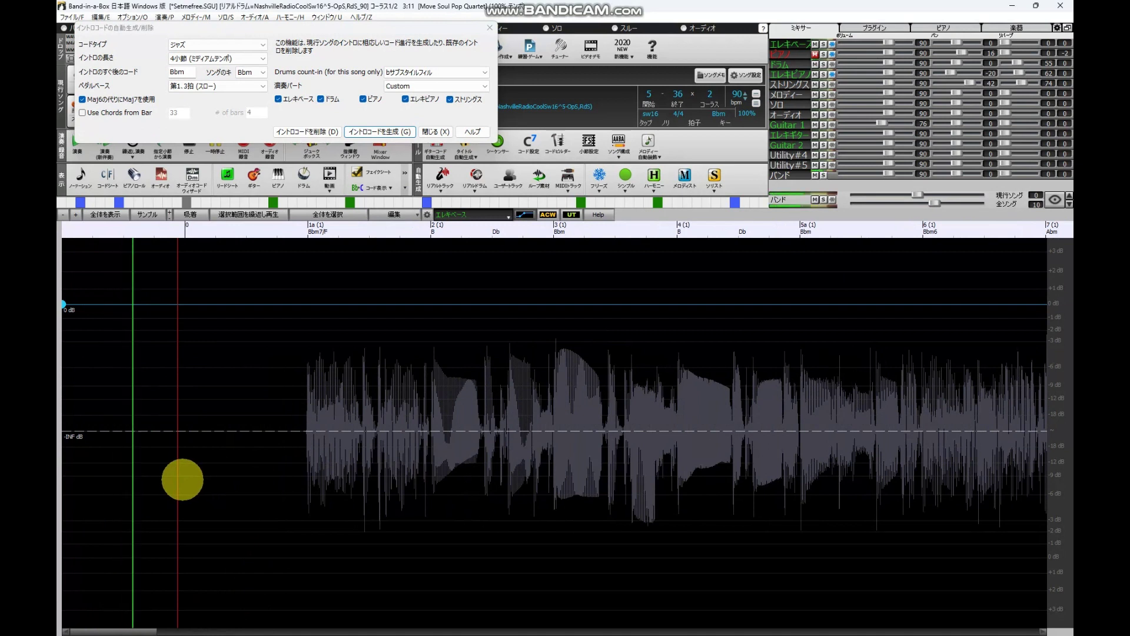
pyautogui.click(178, 476)
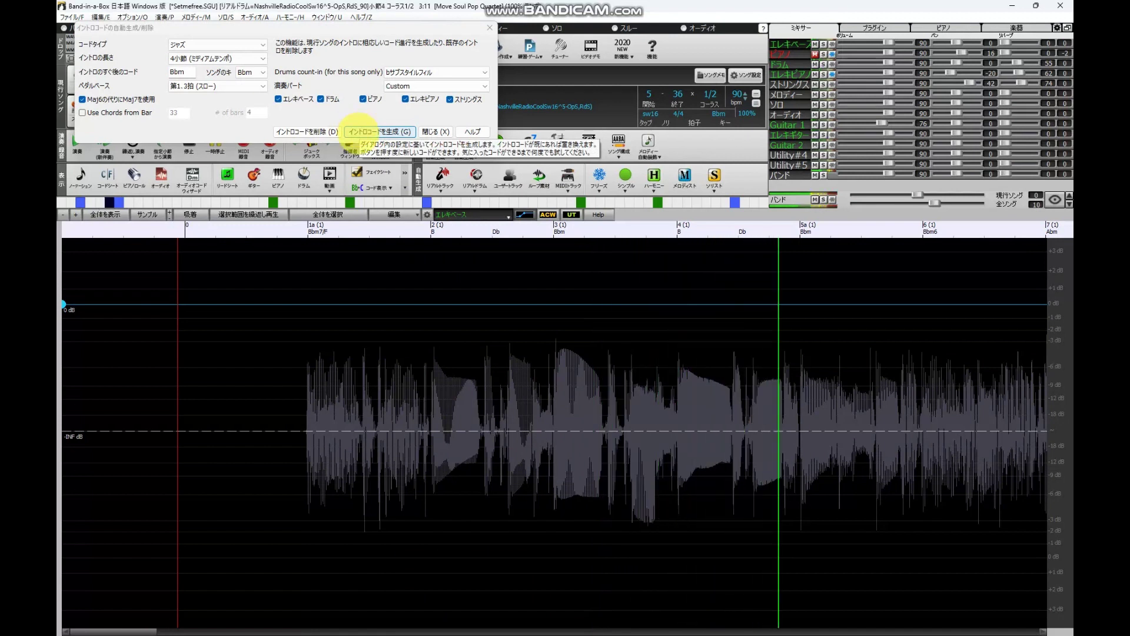
pyautogui.click(362, 131)
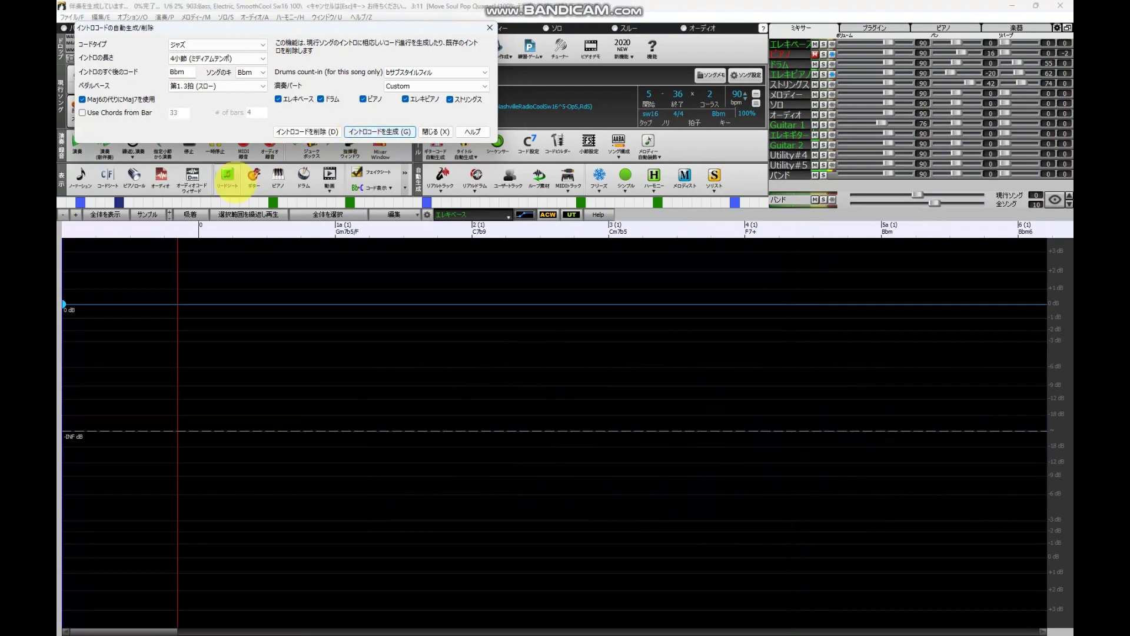